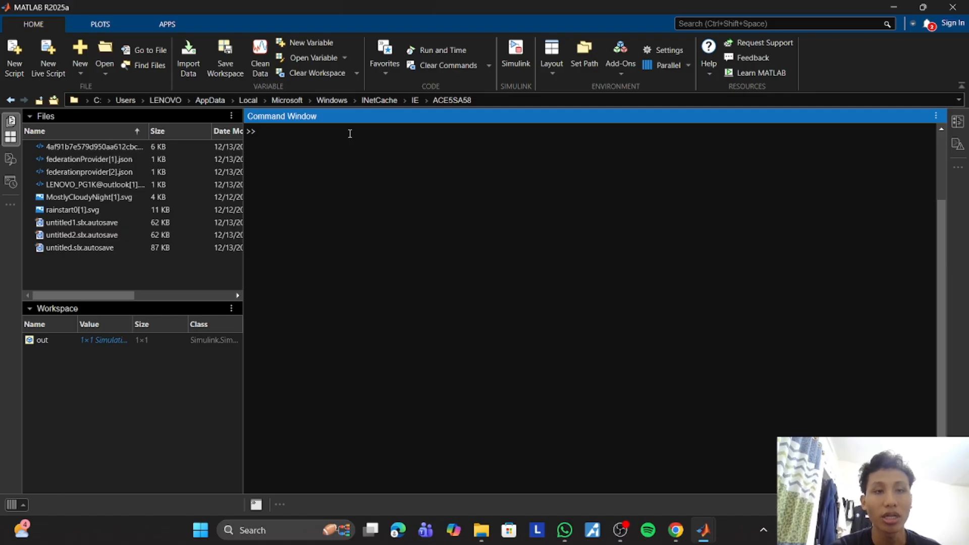
text(sakhi)
key(BackSpace)
key(BackSpace)
key(BackSpace)
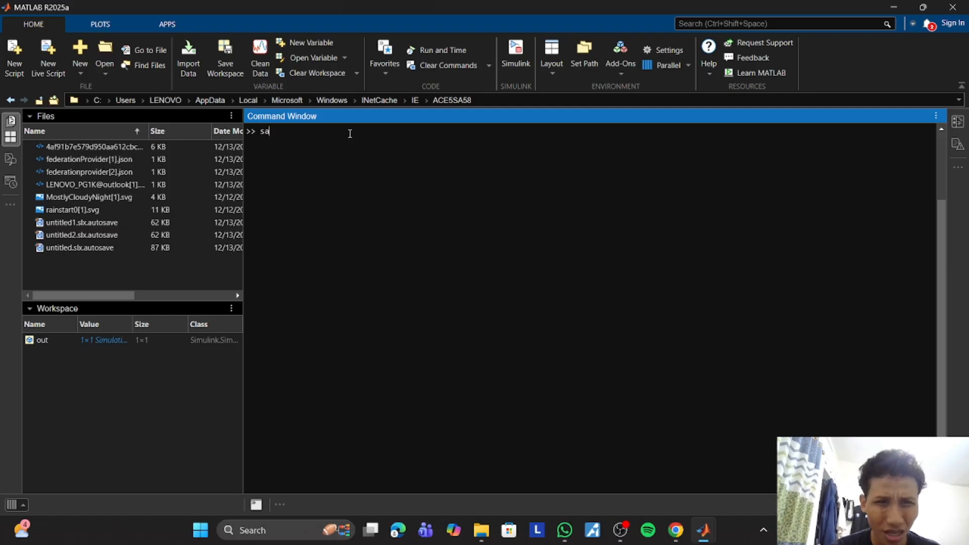
key(BackSpace)
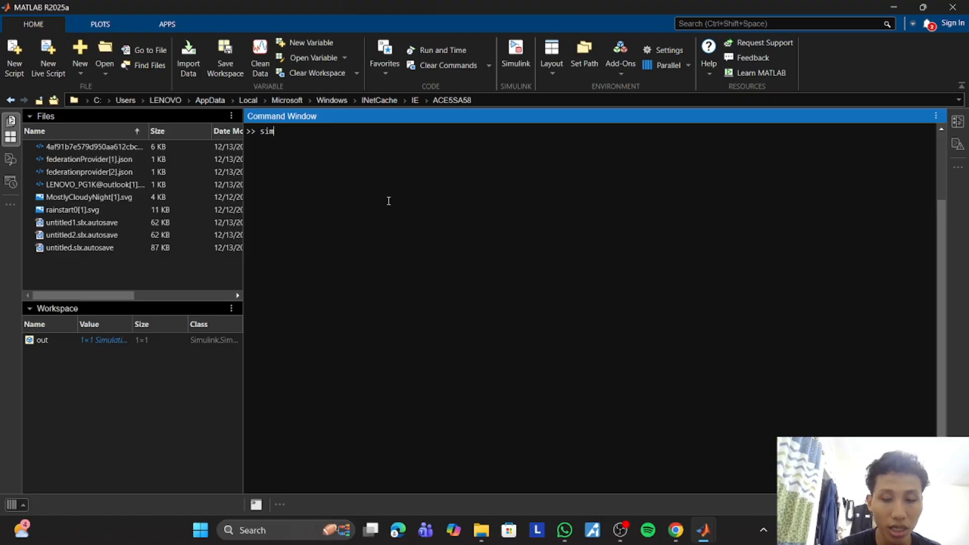
Enter "simulink" at the MATLAB command prompt and switch to the open untitled Simulink model.
text(simulin)
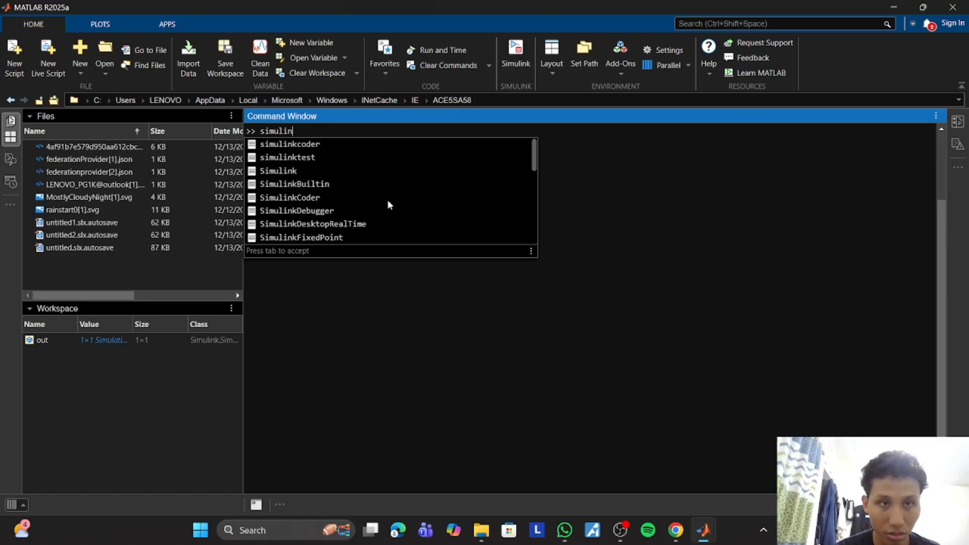
text(k)
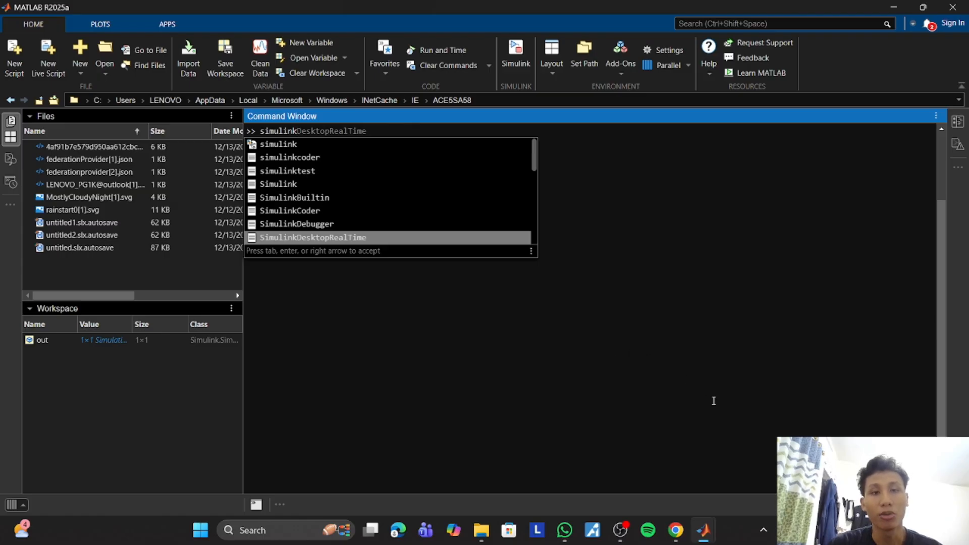
mouse_move(717, 533)
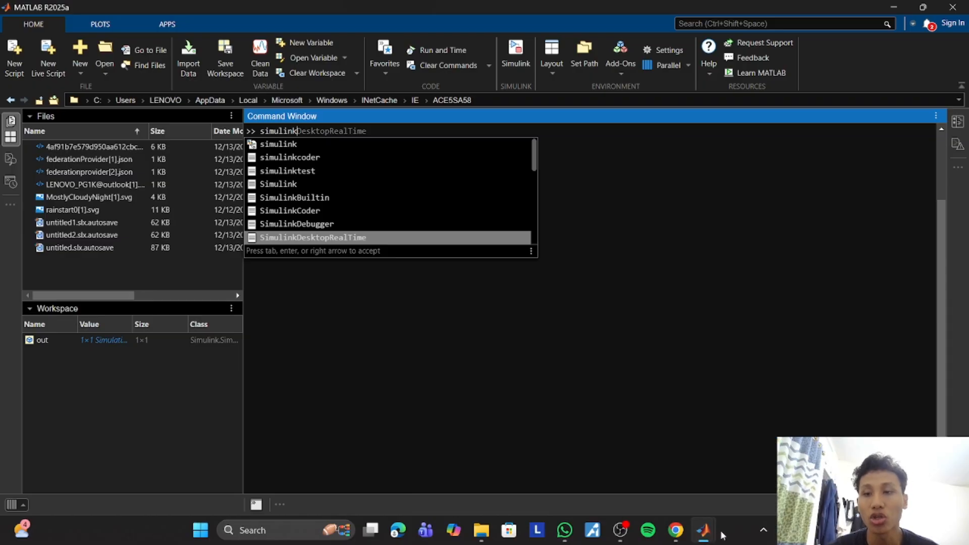
click(666, 489)
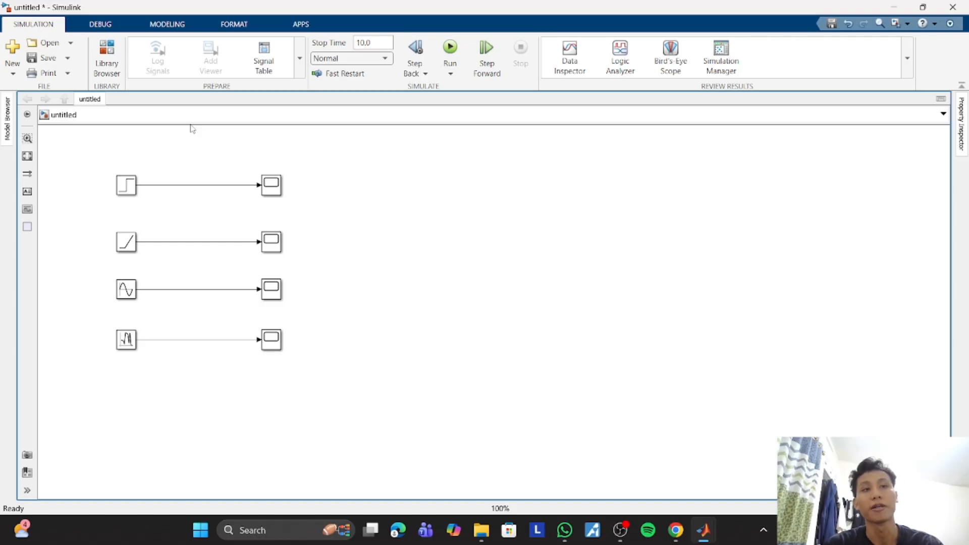
click(62, 57)
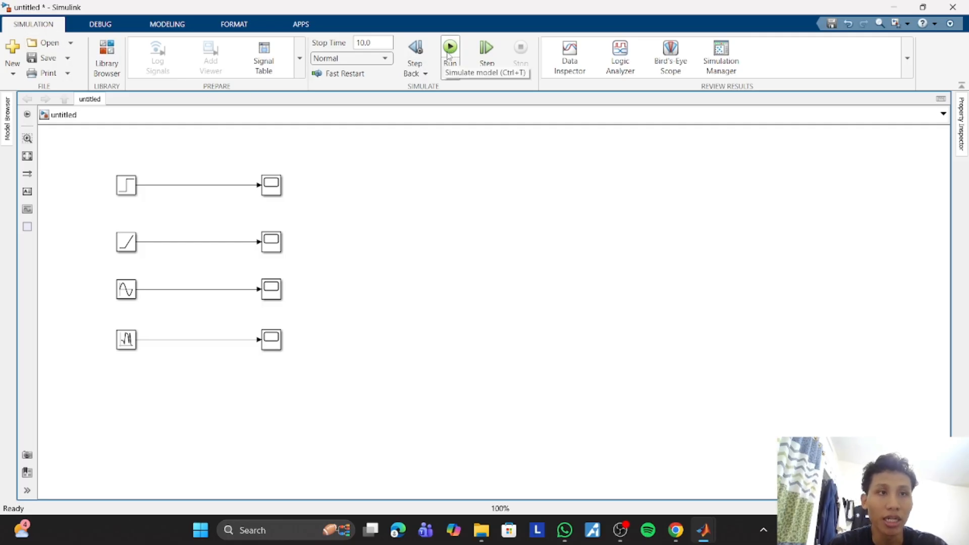
Open the Library Browser, look through its toolboxes, and expand the Sinks category of the Simulink library.
click(109, 65)
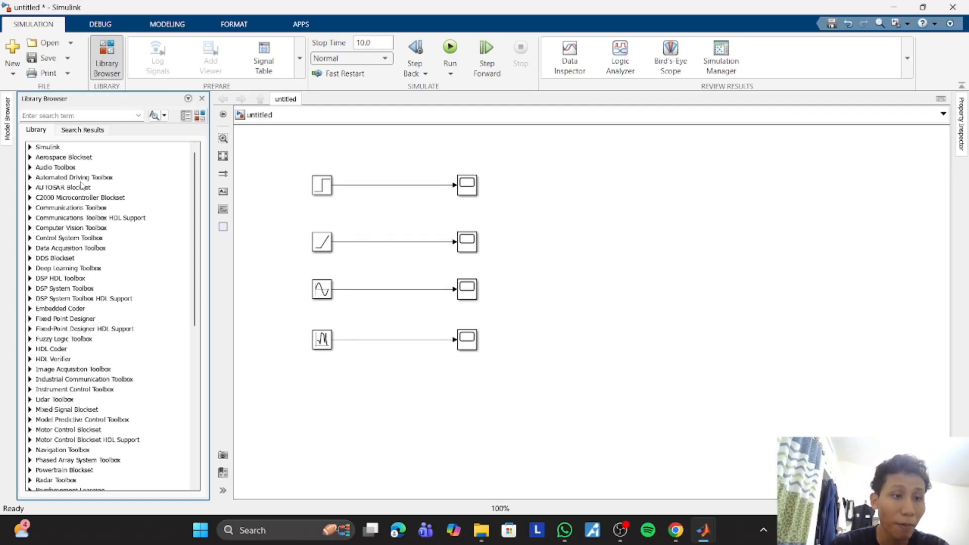
scroll(90, 215, down, 9)
scroll(93, 223, down, 2)
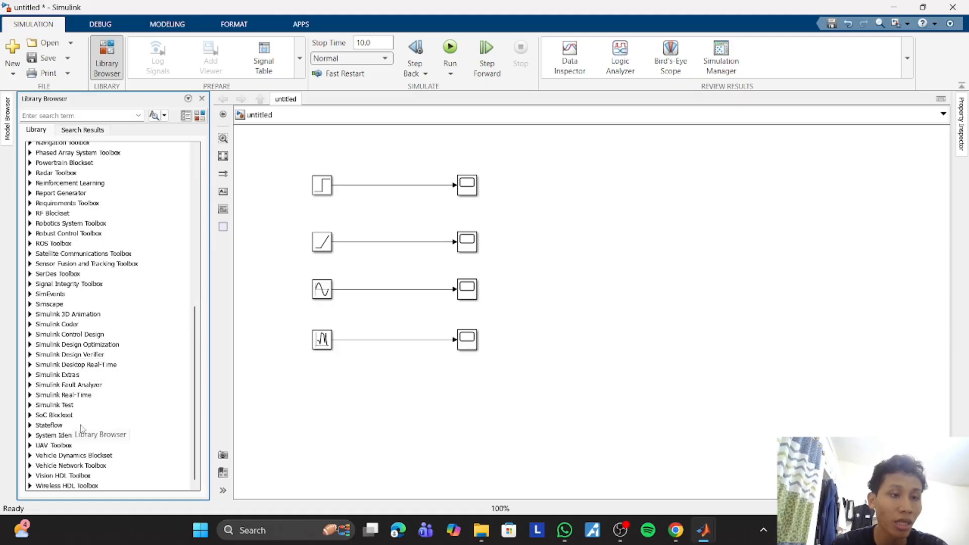
scroll(81, 428, up, 10)
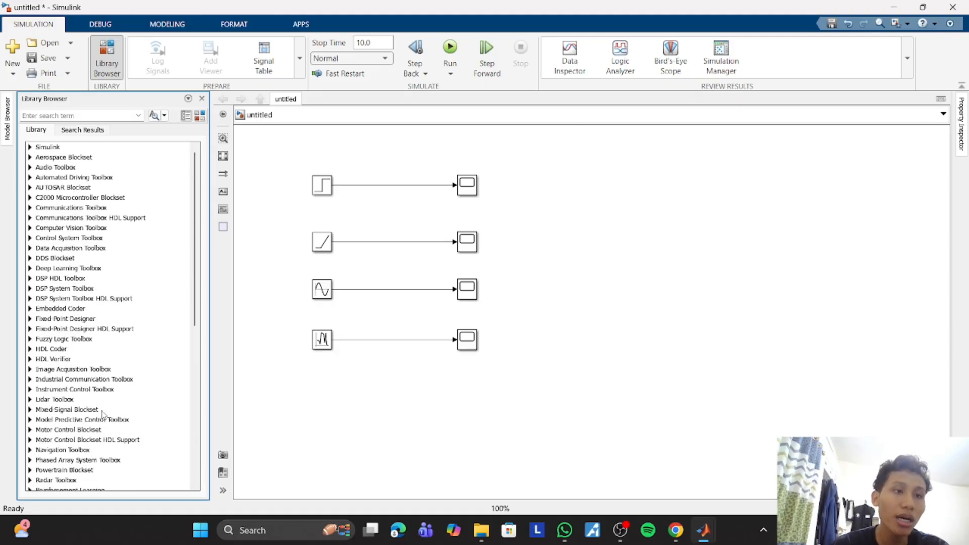
double_click(38, 148)
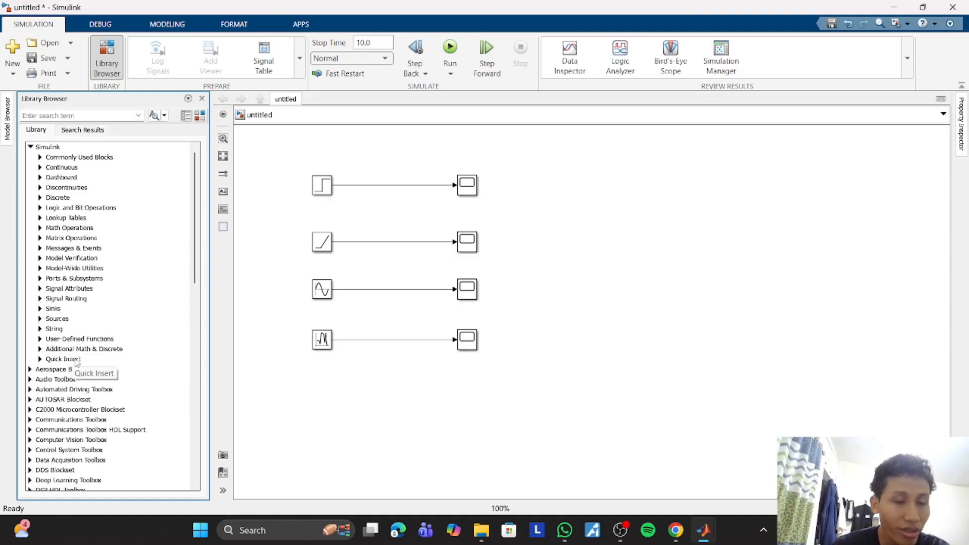
click(41, 309)
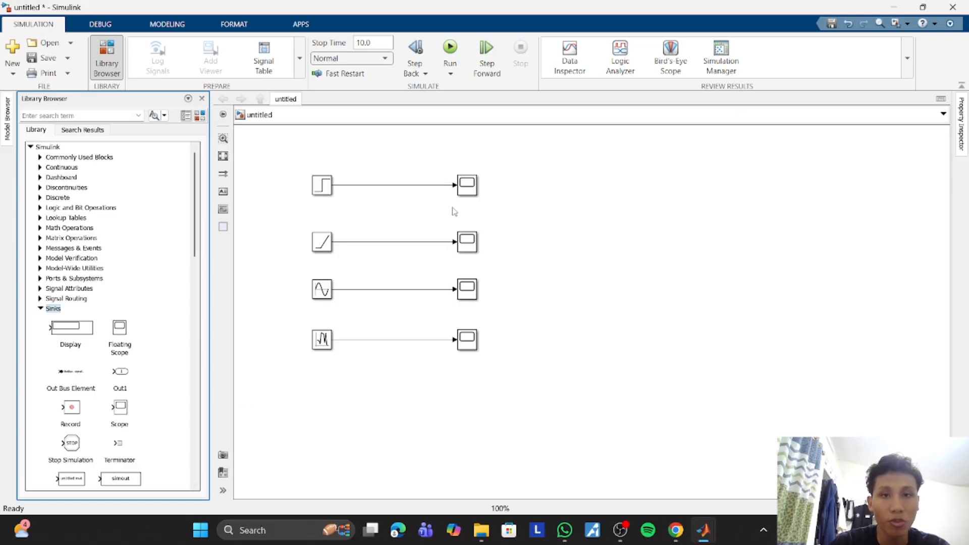
Examine the four Scope blocks in the model and the blocks offered in the Sinks library.
click(462, 195)
click(473, 250)
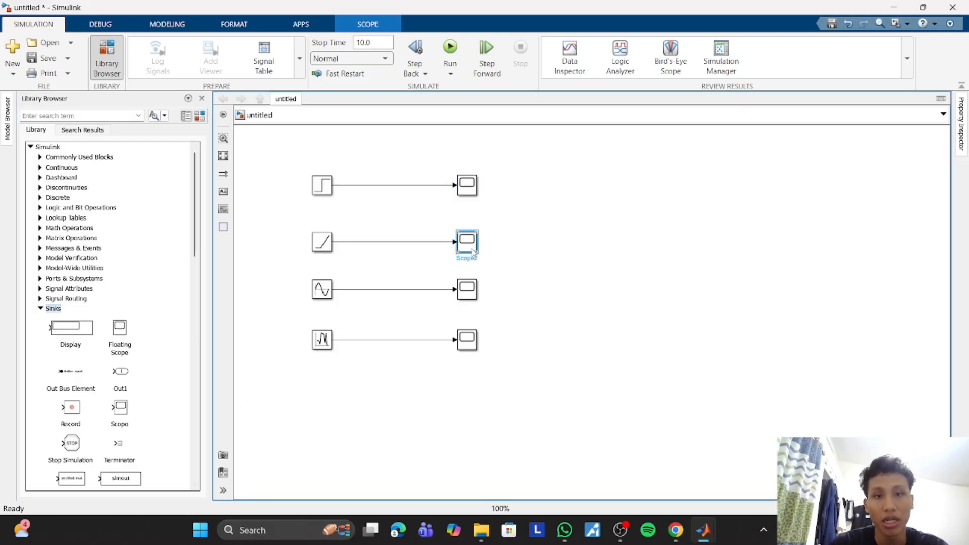
click(474, 297)
click(474, 348)
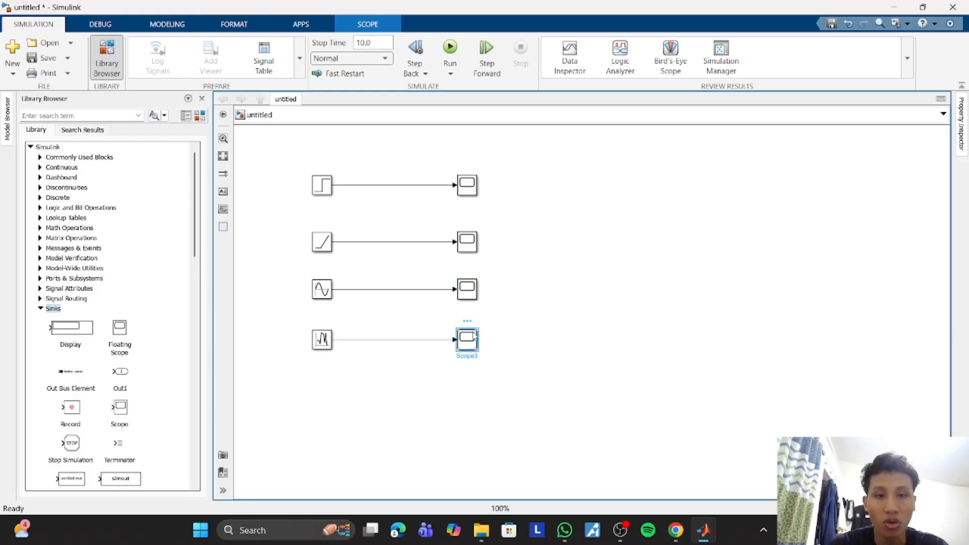
scroll(107, 320, down, 2)
scroll(107, 320, up, 1)
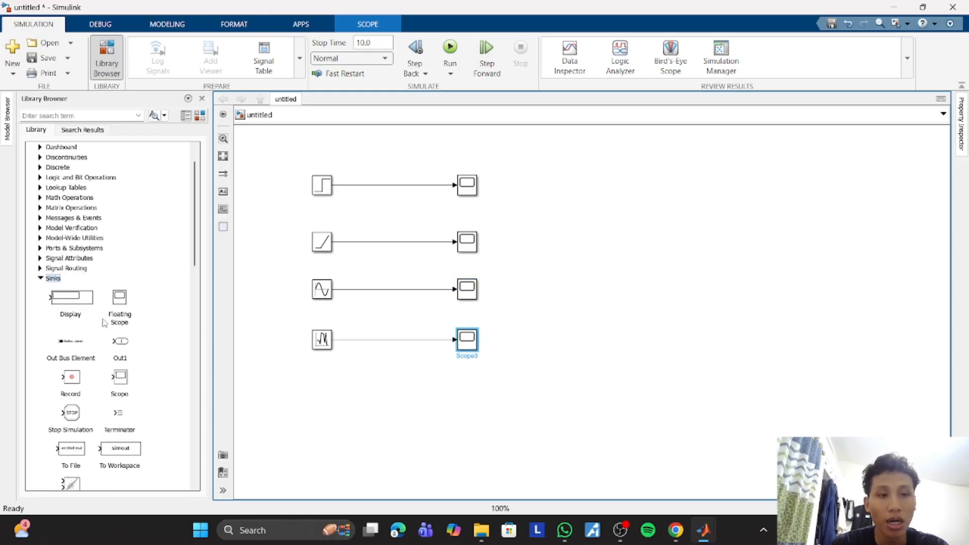
scroll(106, 323, down, 2)
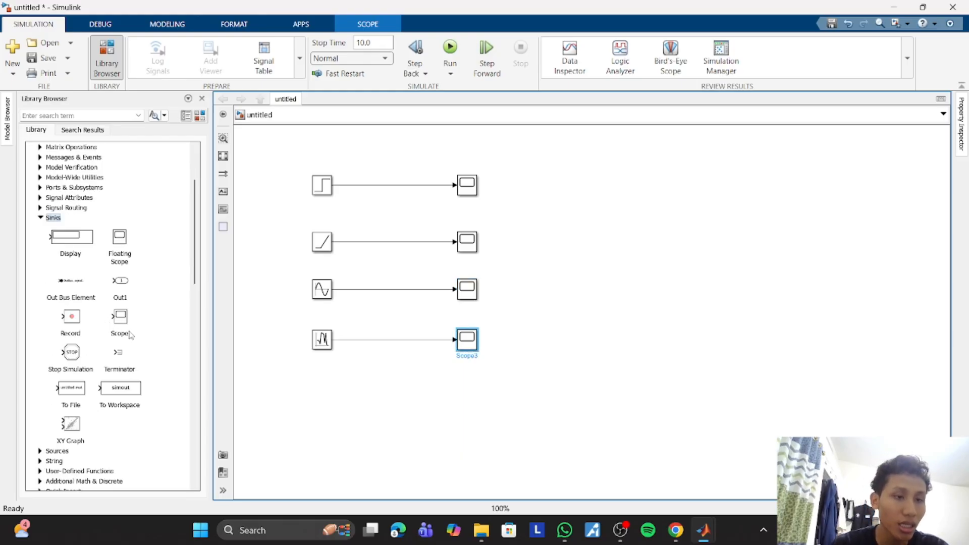
scroll(130, 335, up, 1)
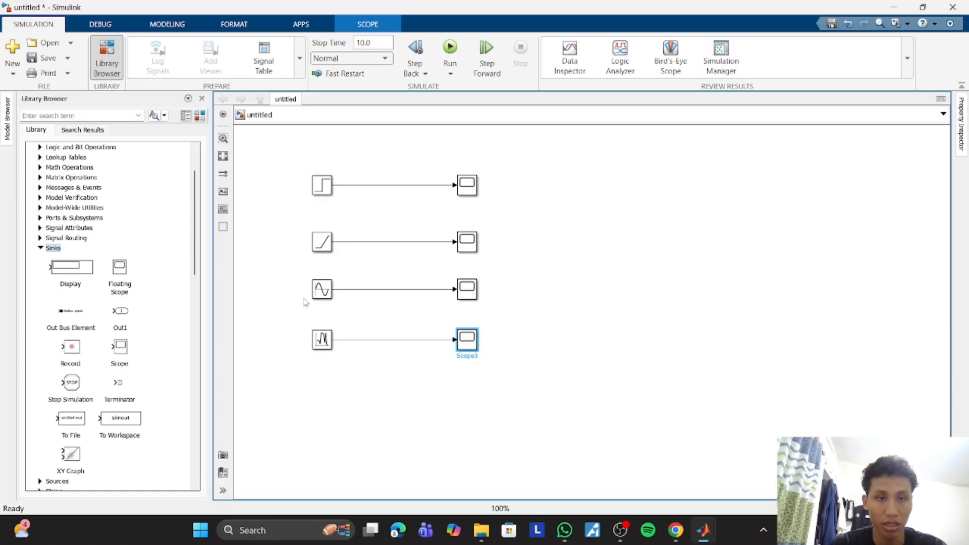
scroll(141, 331, up, 1)
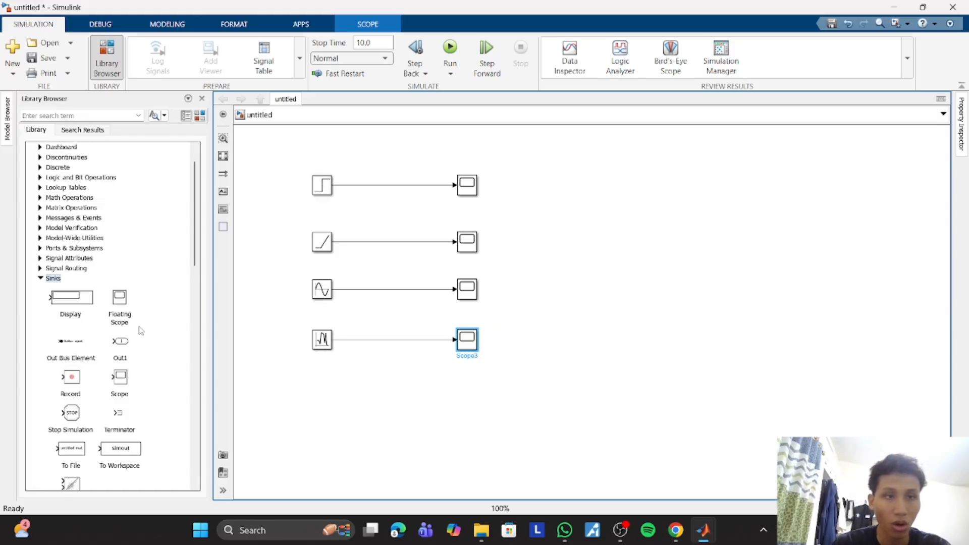
Review the Step block's parameters, including step time, initial value and final value, and accept them as they are.
click(322, 188)
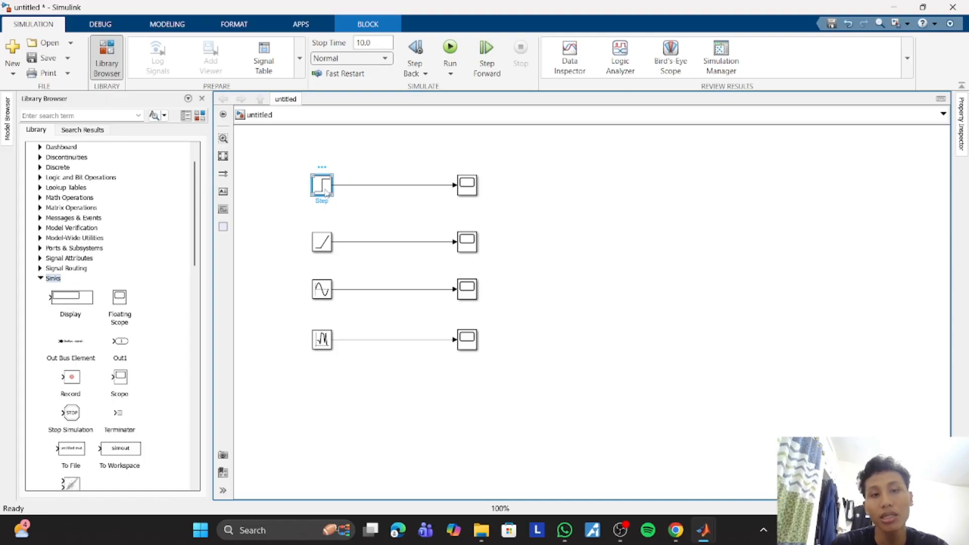
double_click(324, 190)
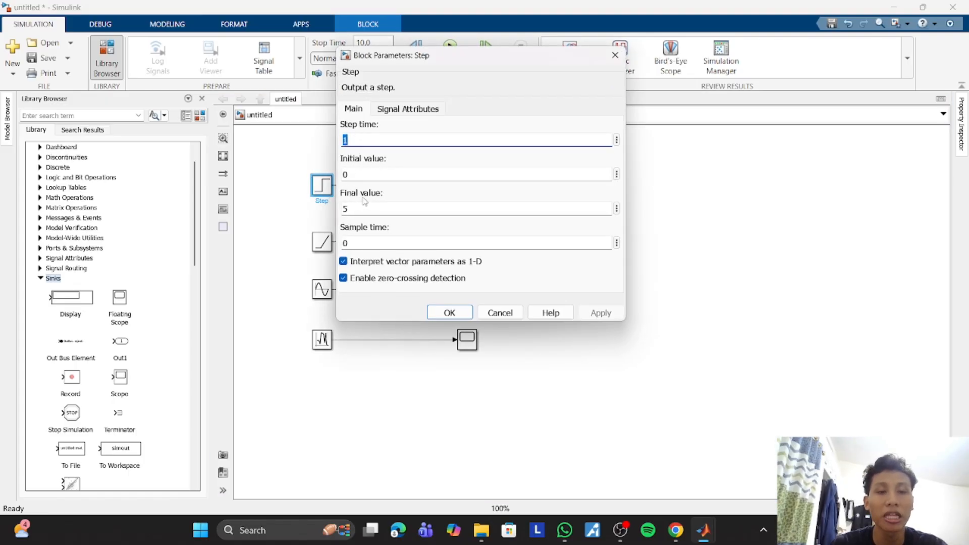
click(449, 312)
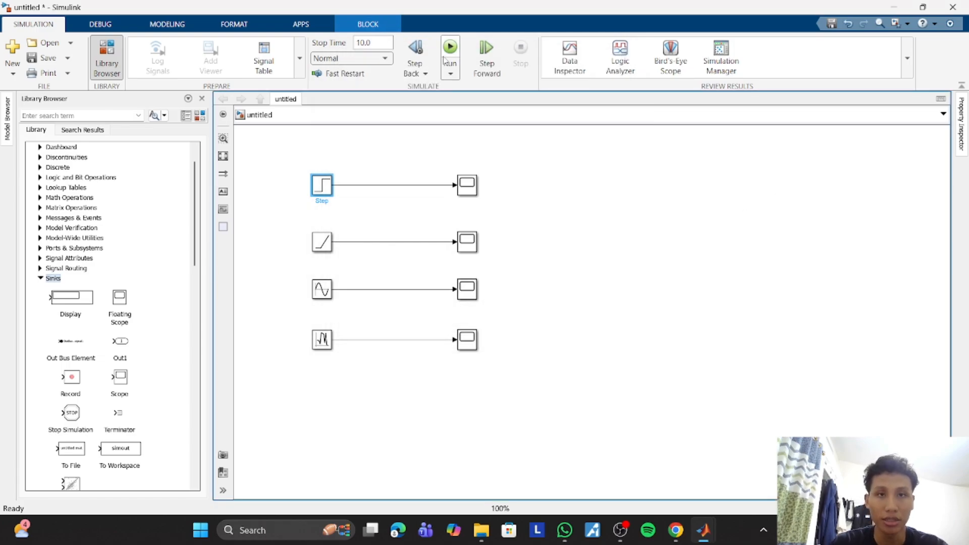
Run the simulation and view the step signal in the connected Scope, closing the plot when done.
click(450, 51)
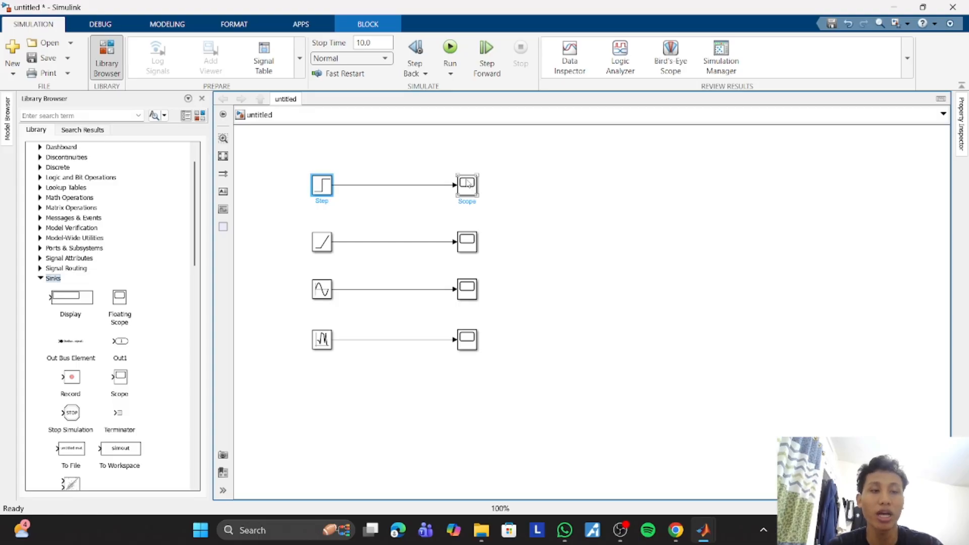
double_click(470, 184)
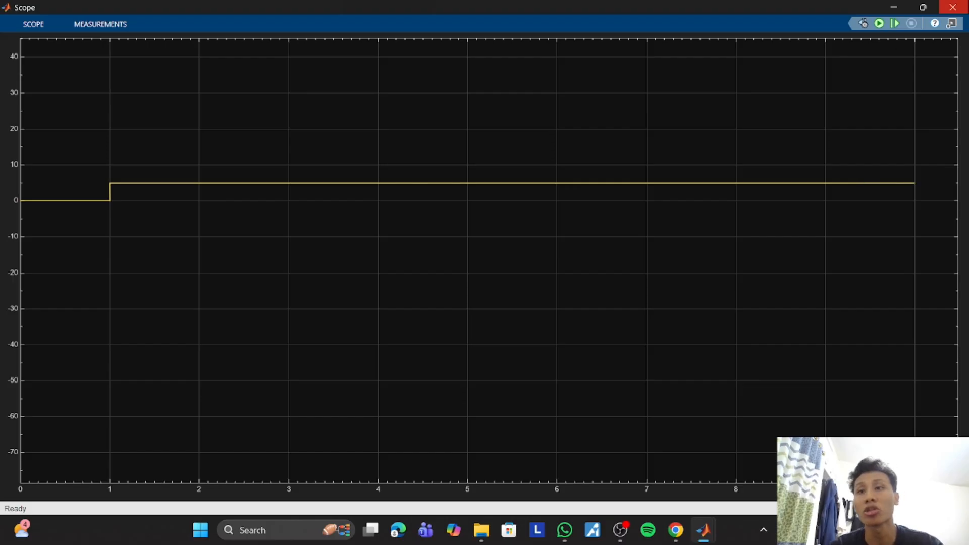
click(965, 5)
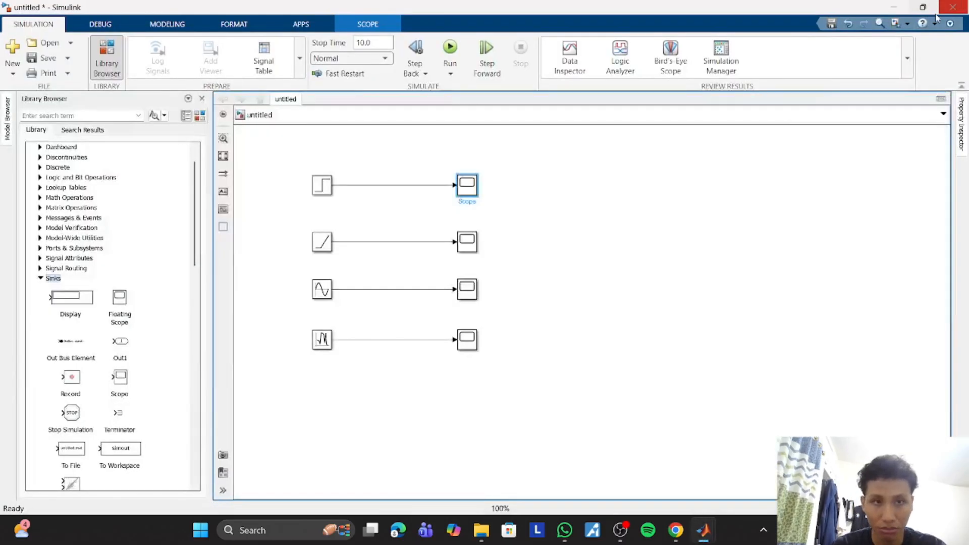
Review the Ramp block's slope, start time and initial output, accept them, and dismiss the port-moving hint.
click(330, 248)
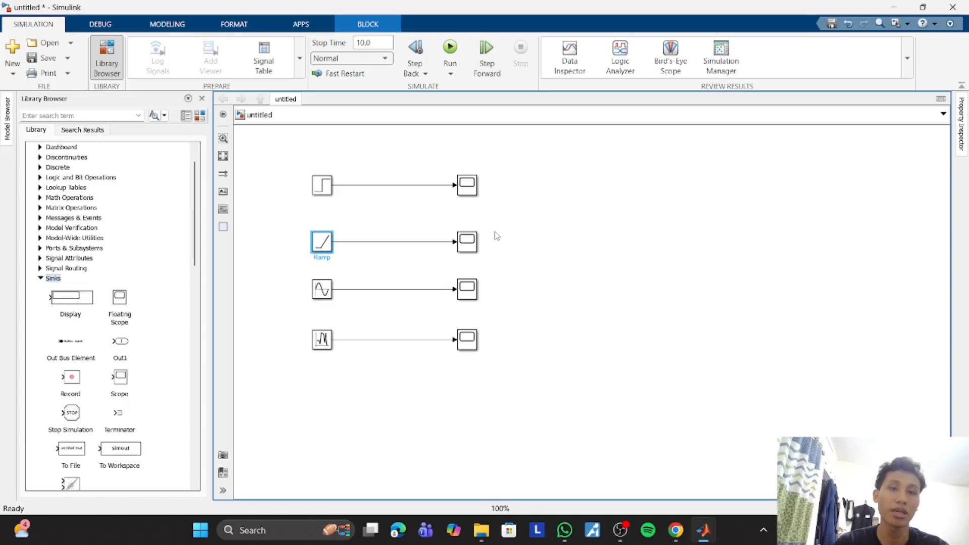
click(332, 242)
double_click(329, 242)
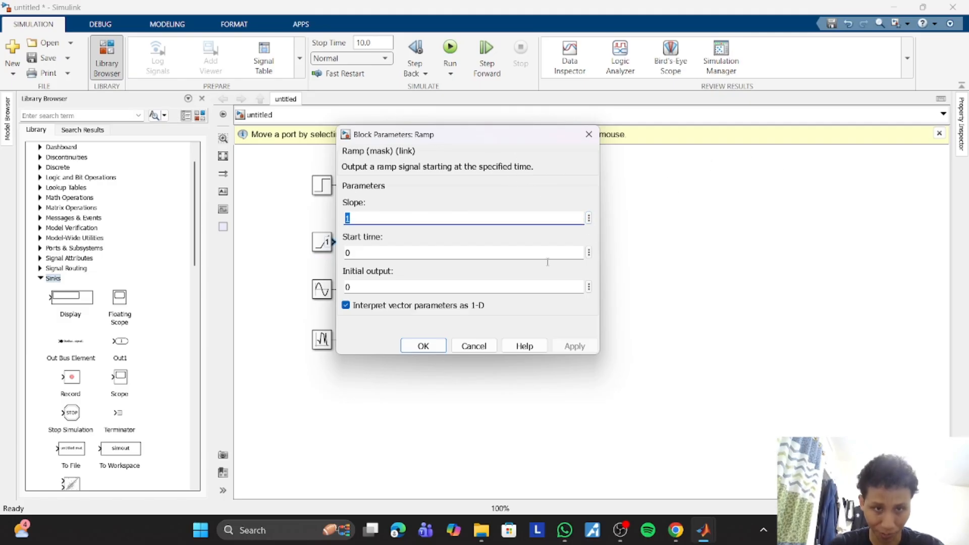
click(443, 347)
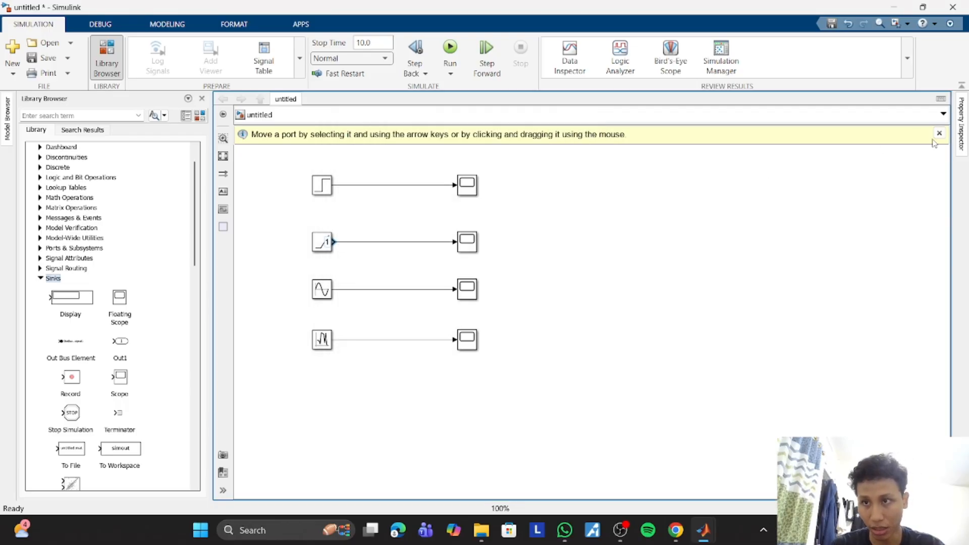
click(940, 133)
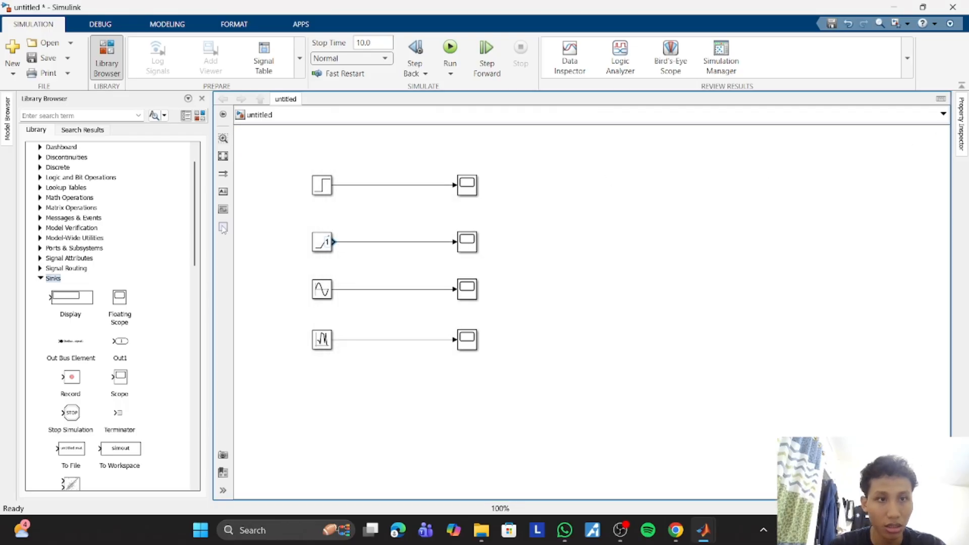
Close the Library Browser and view the ramp signal in its connected scope, closing the plot when done.
click(202, 98)
click(272, 241)
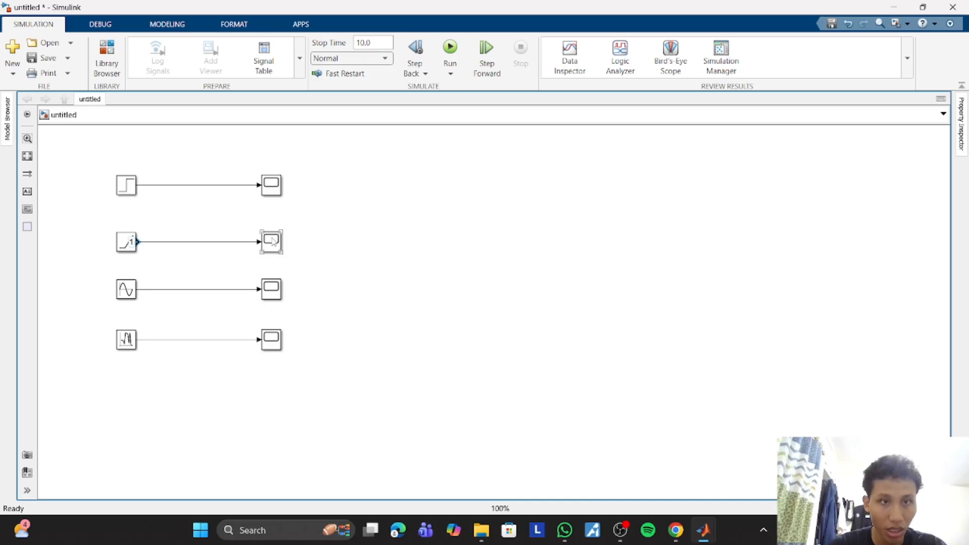
double_click(272, 241)
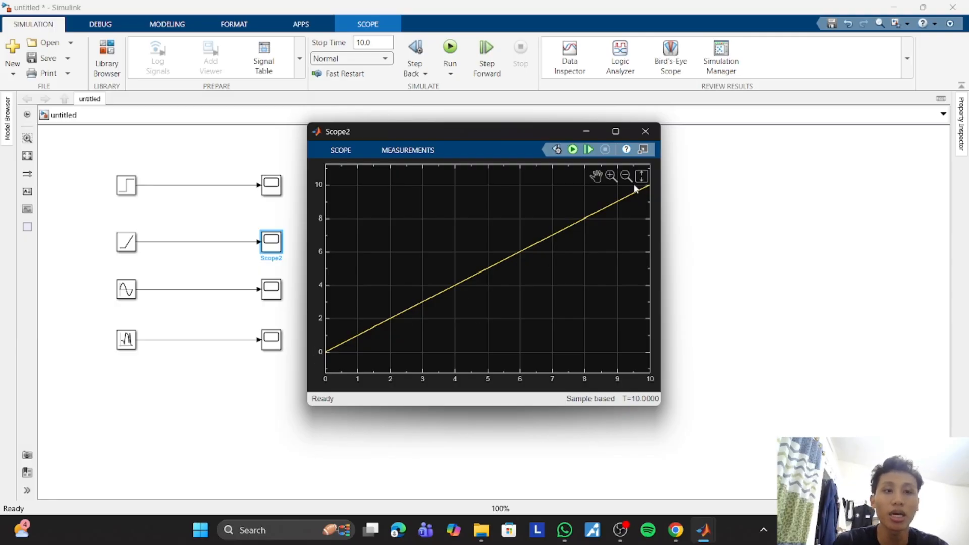
click(640, 136)
Review the Sine Wave block's output formula and its amplitude, bias, frequency and phase parameters, and accept them as they are.
click(134, 292)
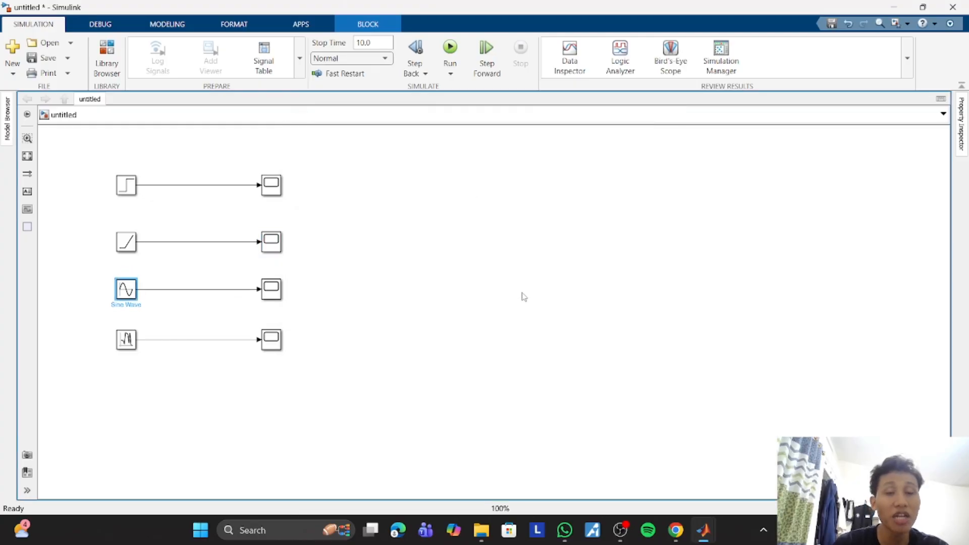
double_click(131, 286)
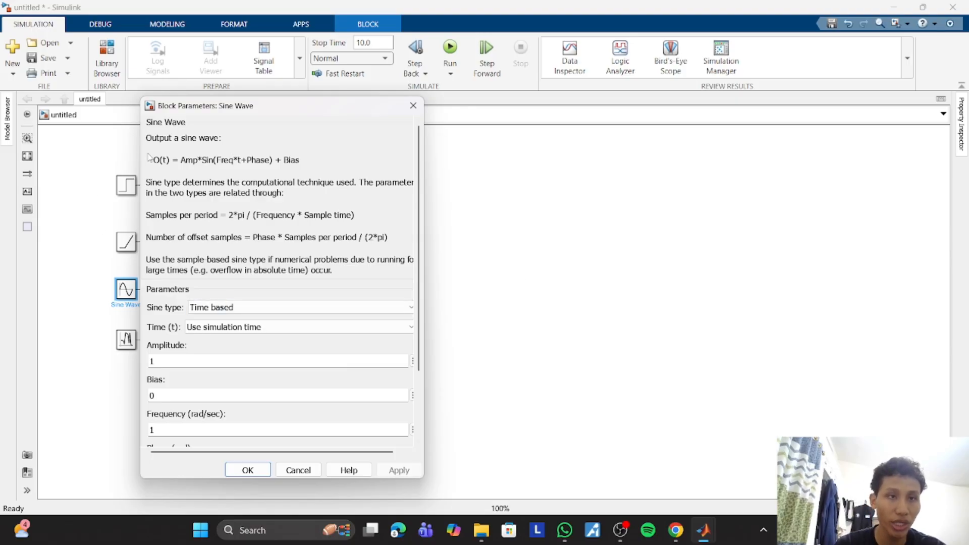
drag(149, 159, 298, 160)
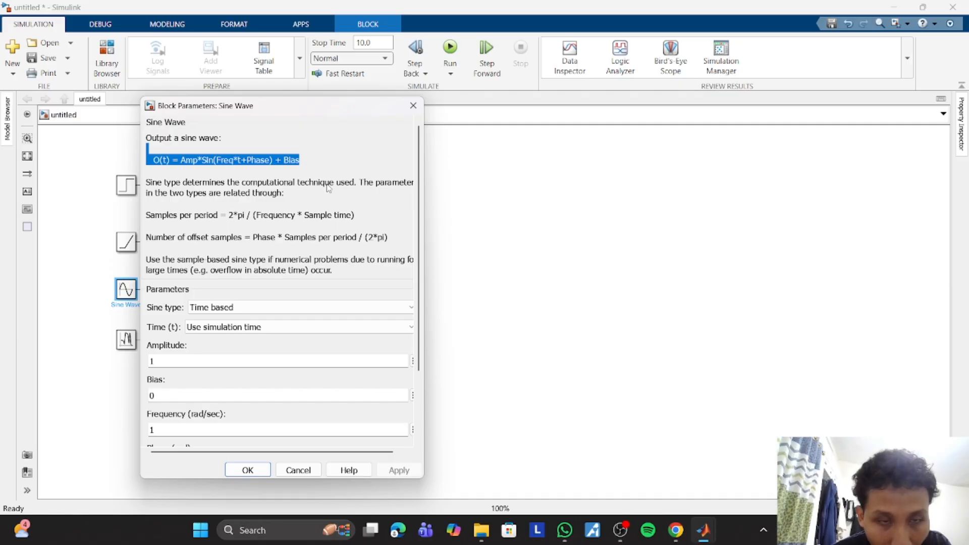
scroll(317, 236, down, 1)
scroll(308, 249, down, 2)
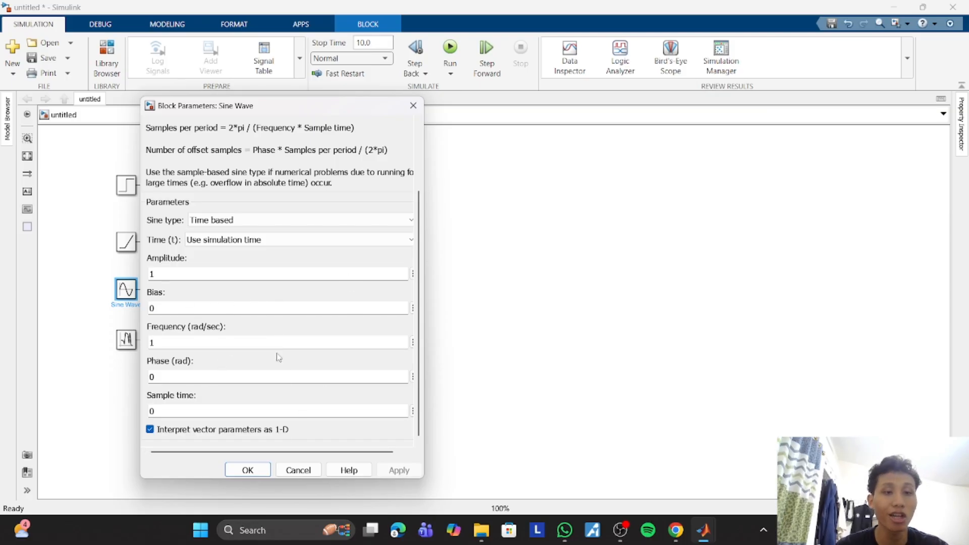
click(247, 471)
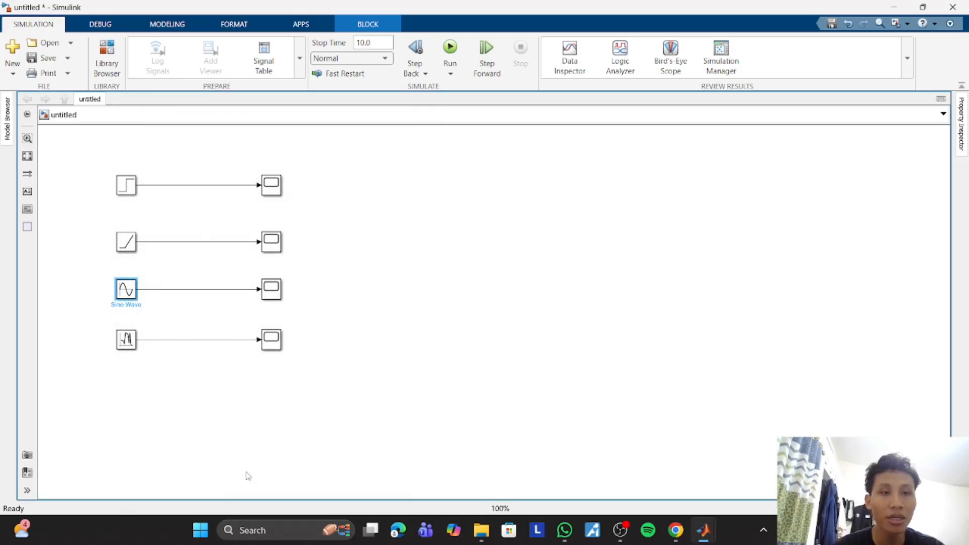
View the sine wave signal in its connected scope, closing the plot when done.
double_click(276, 293)
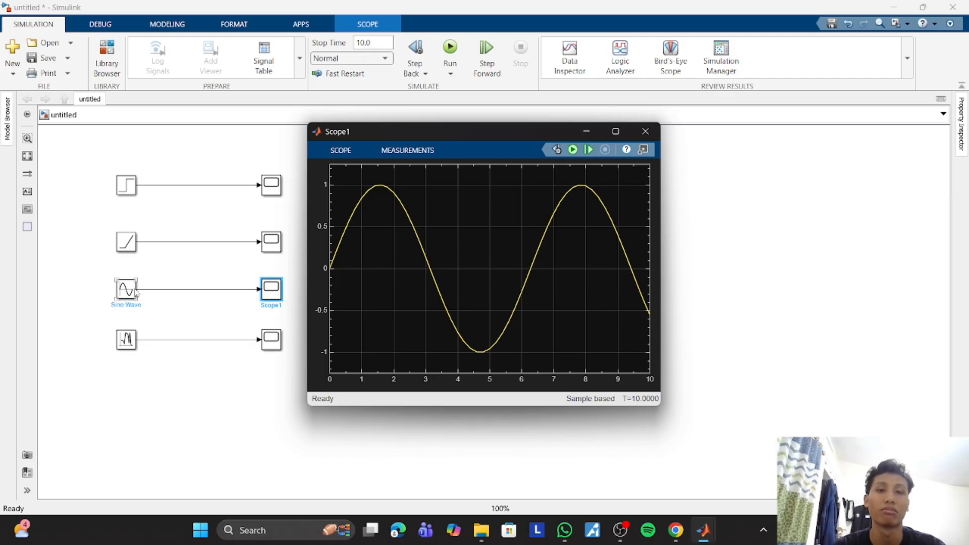
click(645, 131)
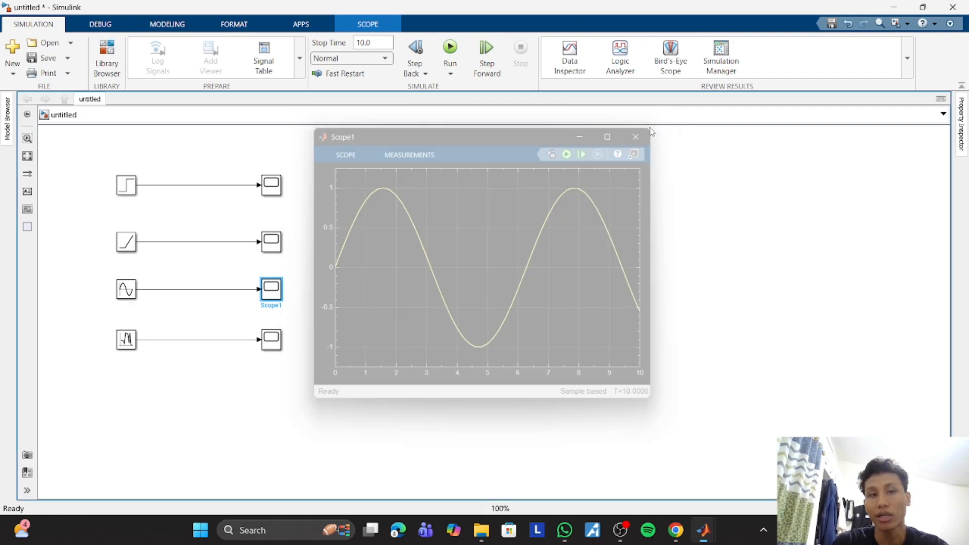
Review the Random Number block's mean, variance, seed and sample time parameters, and accept them as they are.
click(122, 343)
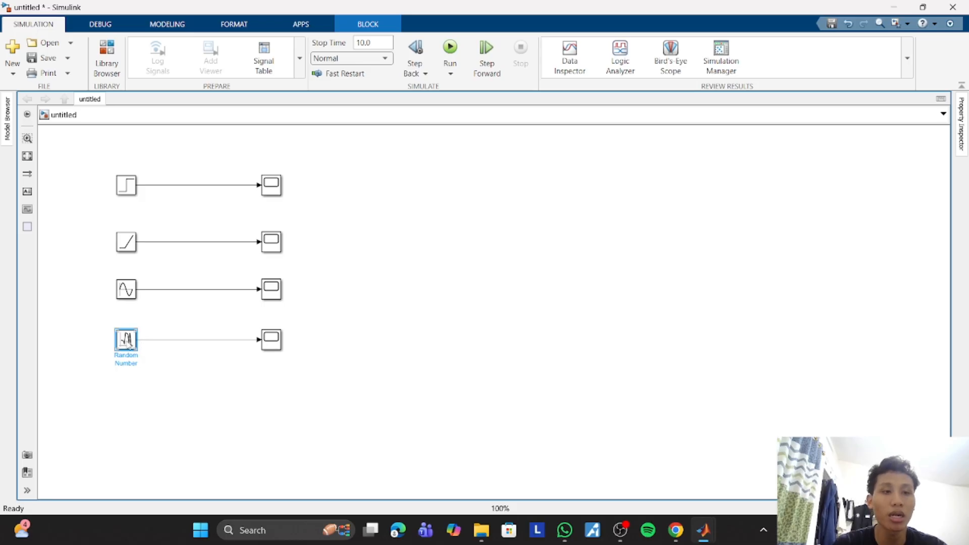
double_click(127, 344)
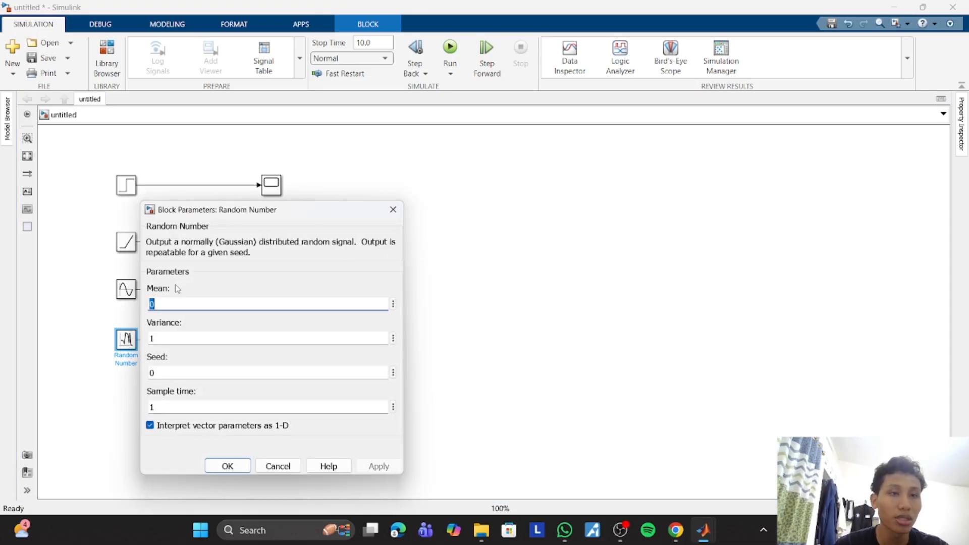
drag(244, 212, 387, 159)
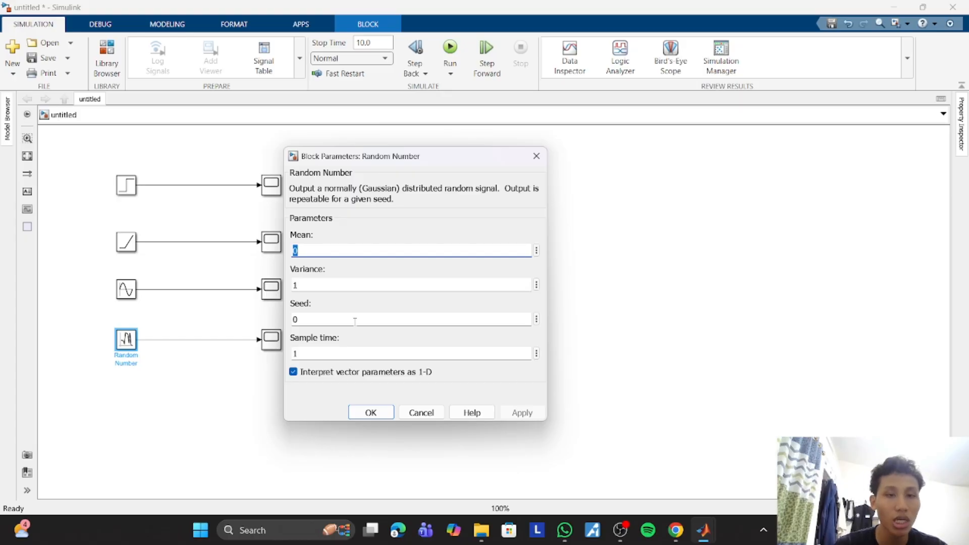
click(363, 414)
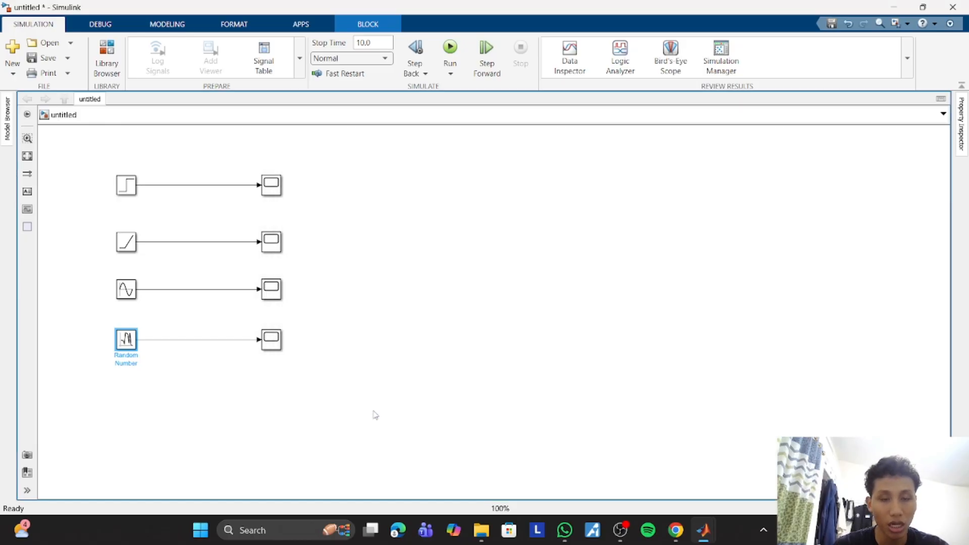
View the random number signal in its connected scope, closing the plot when done.
double_click(271, 339)
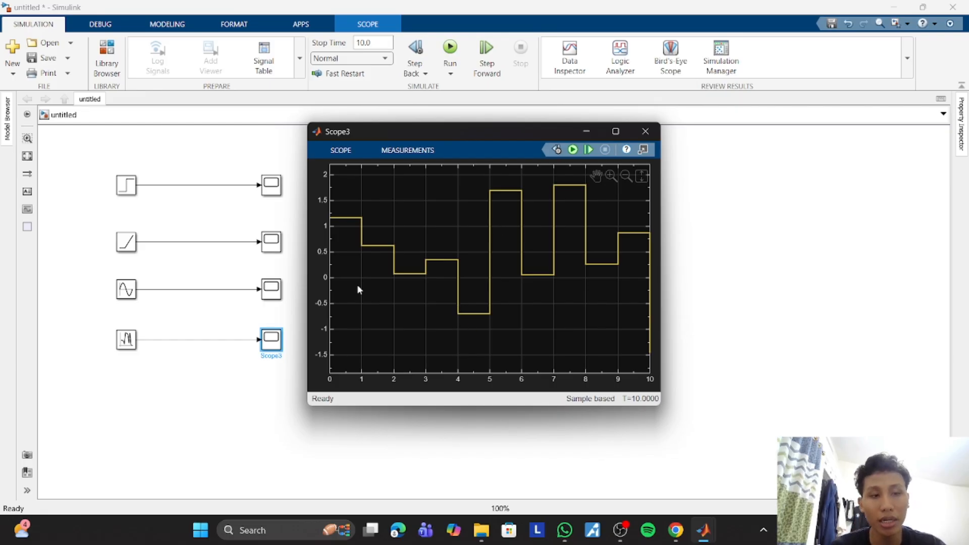
click(132, 337)
double_click(268, 339)
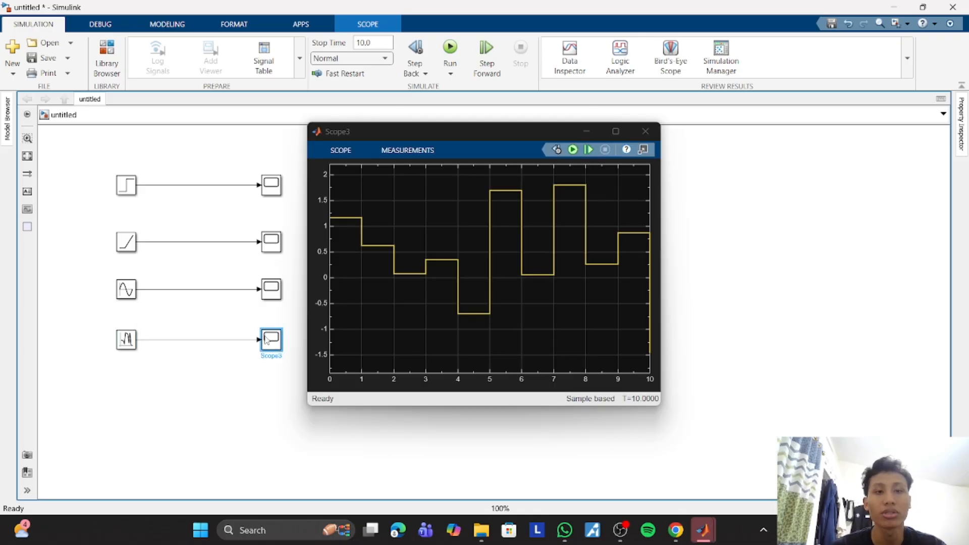
click(646, 132)
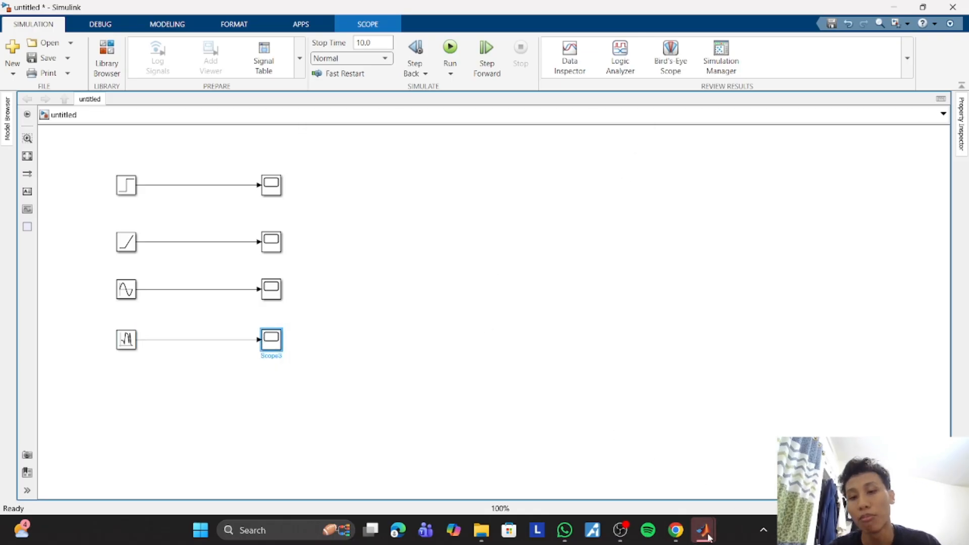
Switch to the untitled1 model and expand Simulink's Math Operations library in the Library Browser.
mouse_move(703, 530)
mouse_move(735, 481)
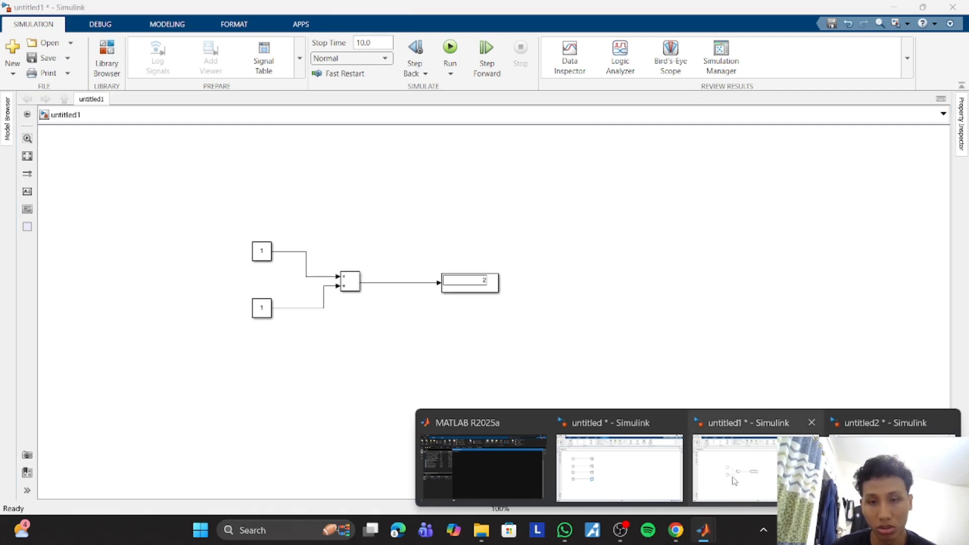
click(735, 481)
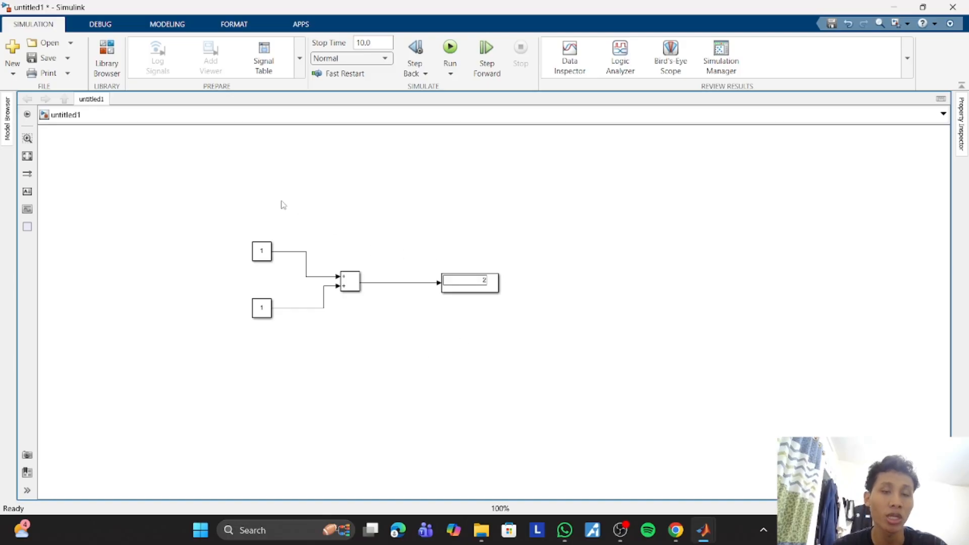
click(107, 58)
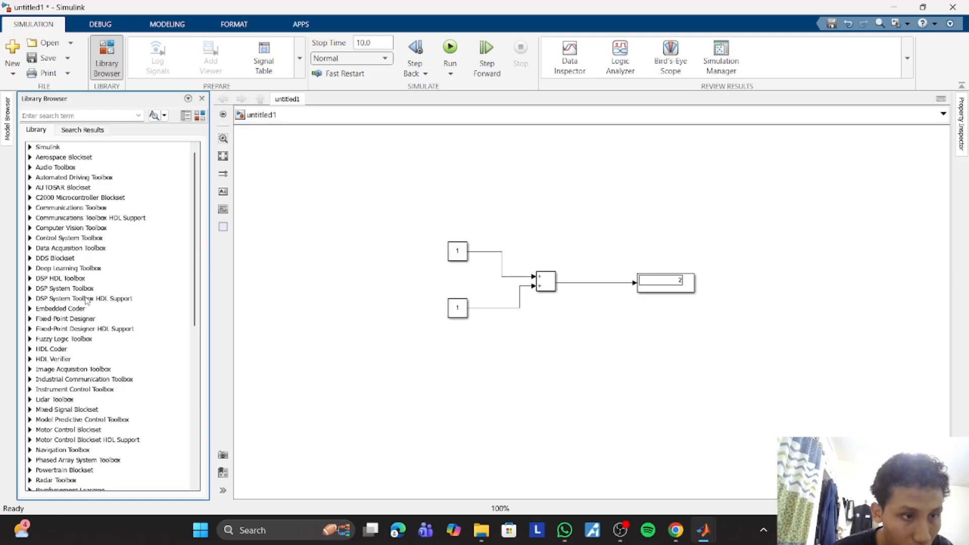
click(29, 148)
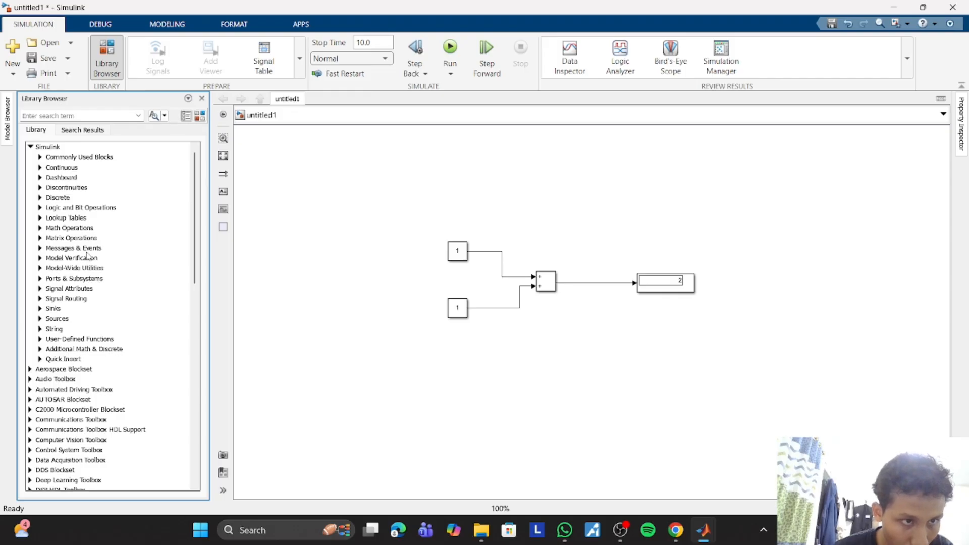
click(86, 229)
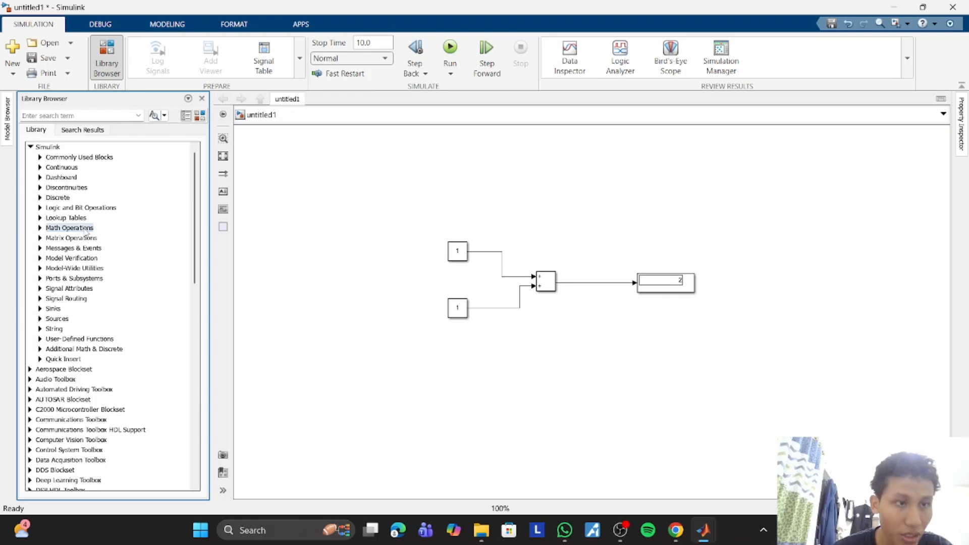
click(41, 230)
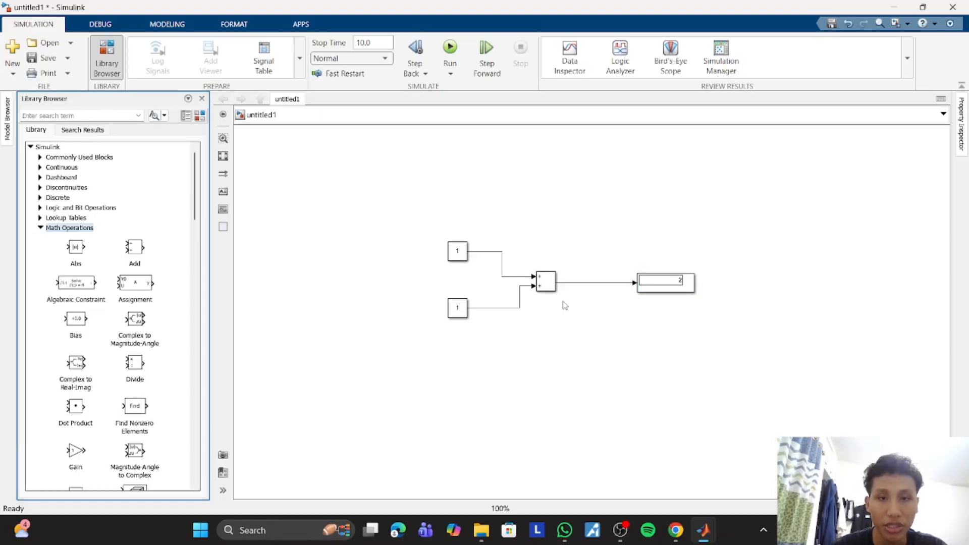
Identify the model's Add block and browse the Math Operations library for the other available arithmetic blocks.
click(547, 287)
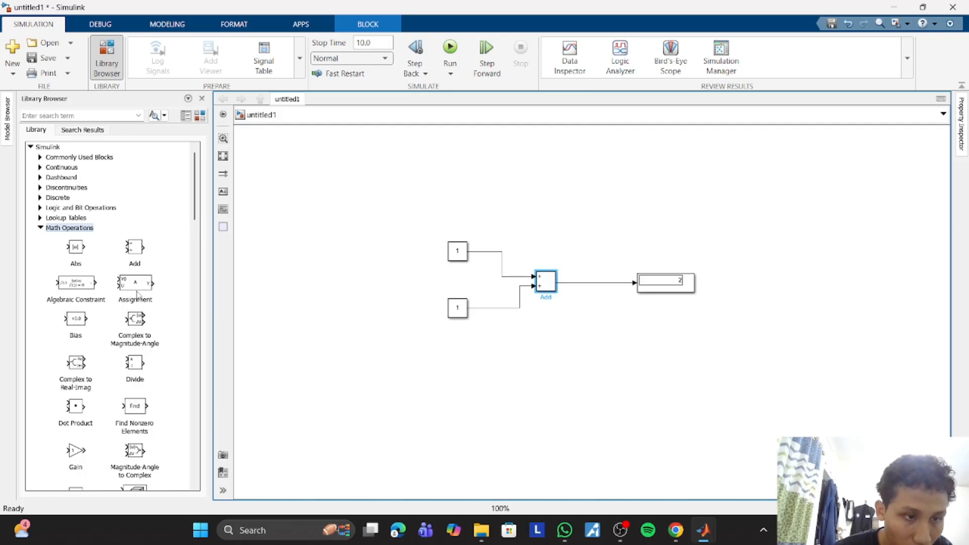
scroll(137, 295, down, 1)
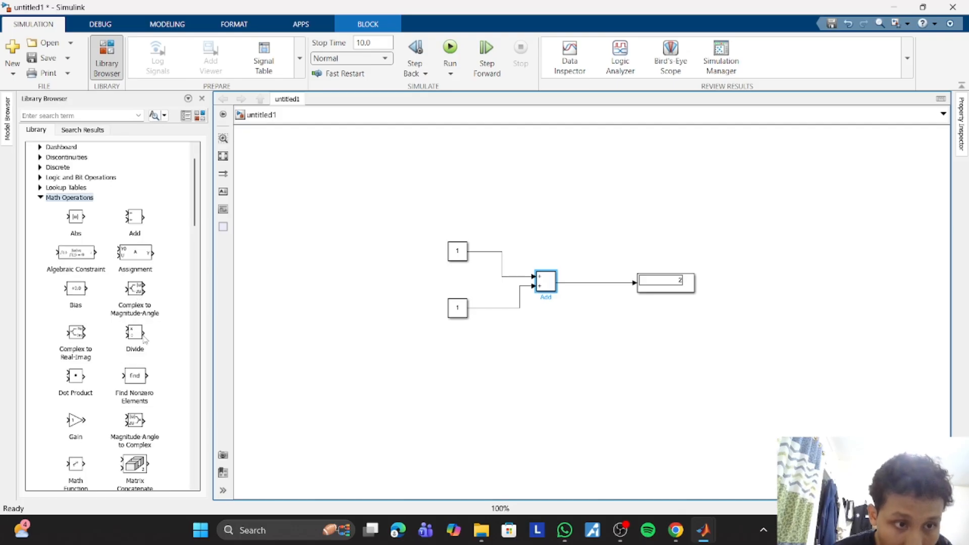
scroll(144, 338, down, 2)
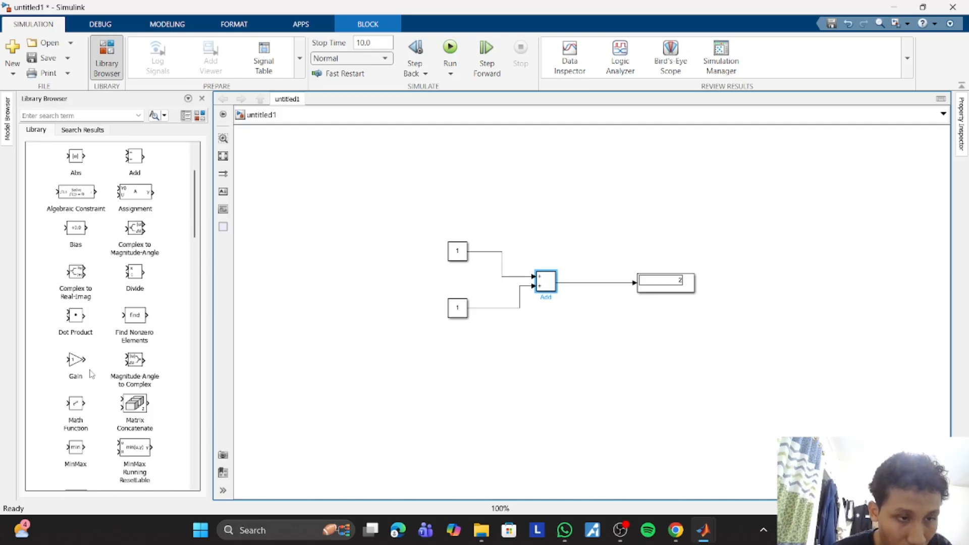
scroll(107, 374, down, 1)
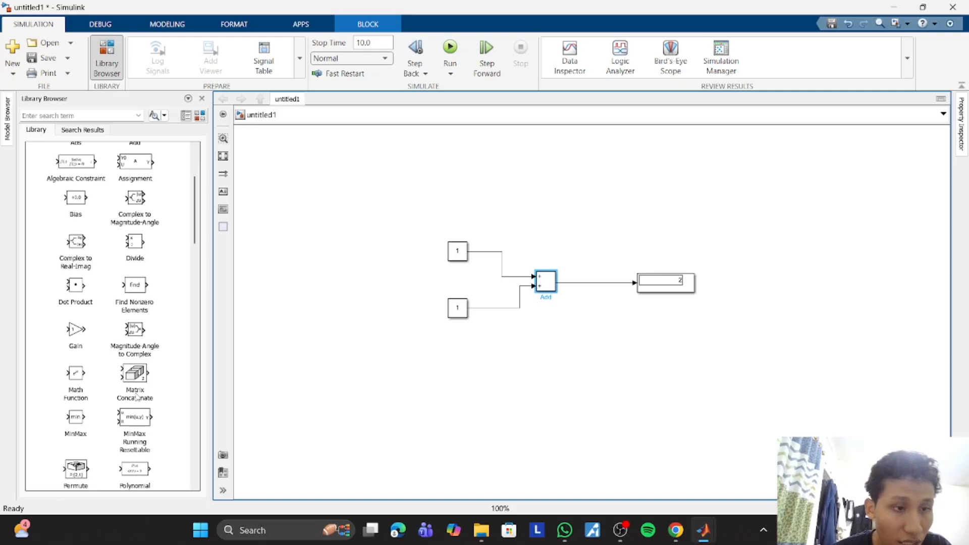
scroll(136, 397, down, 5)
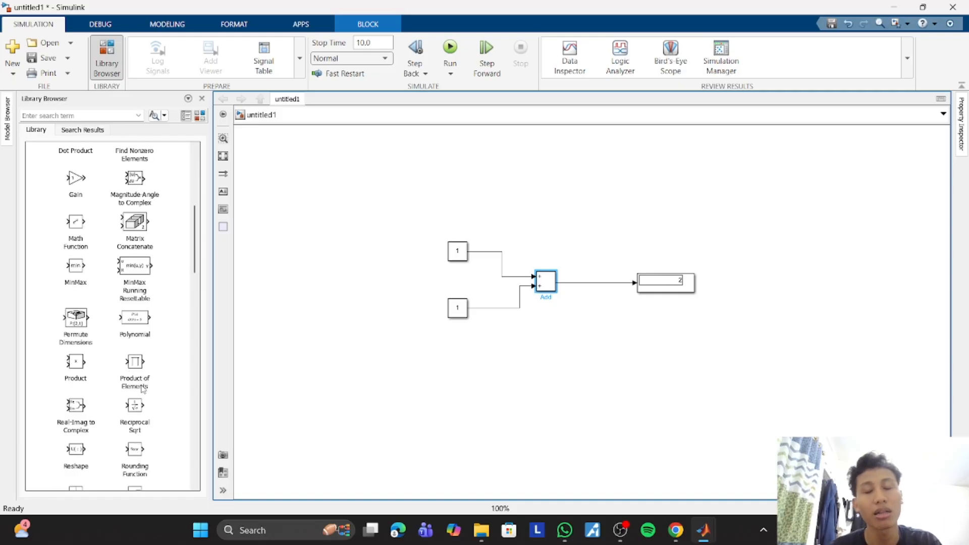
scroll(115, 343, up, 7)
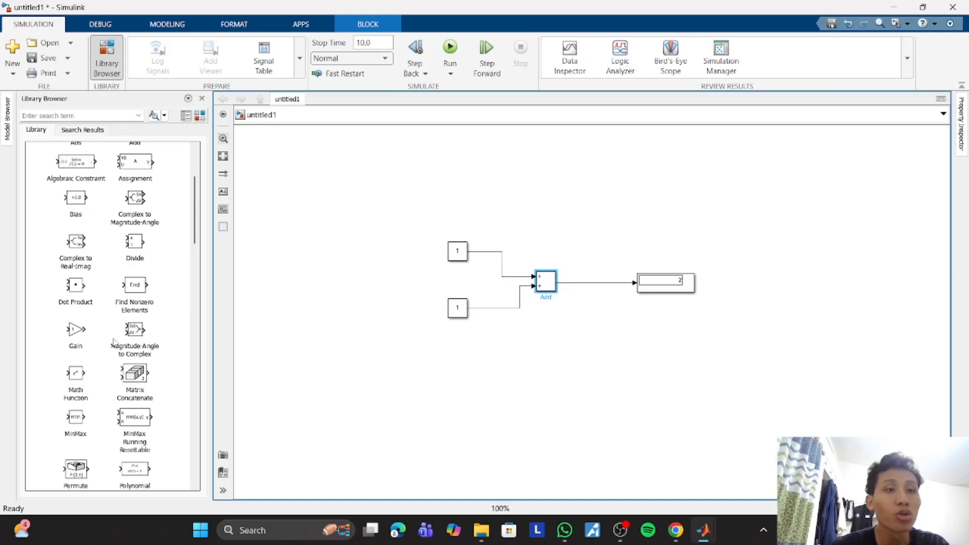
scroll(120, 333, up, 1)
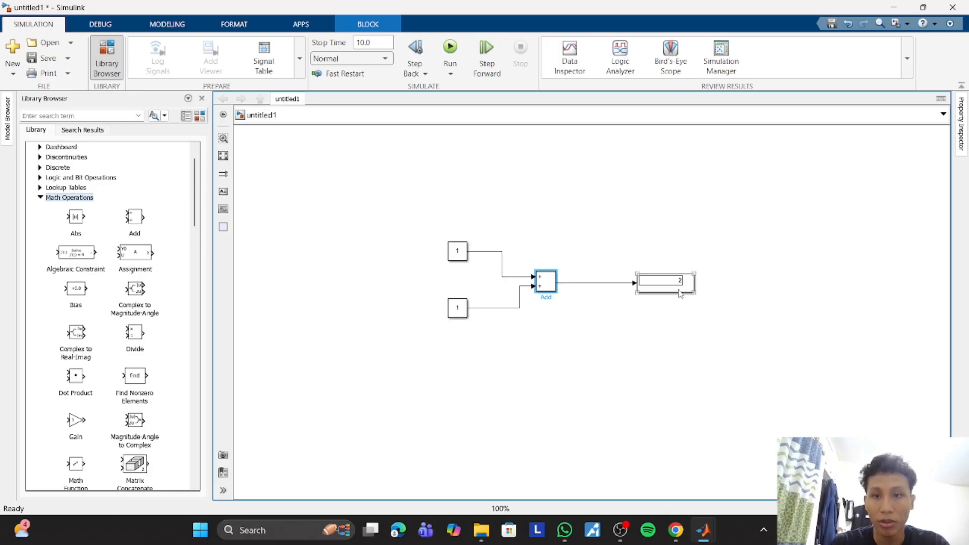
Examine the two Constant blocks feeding the Add block and the Display block that receives the sum.
click(462, 257)
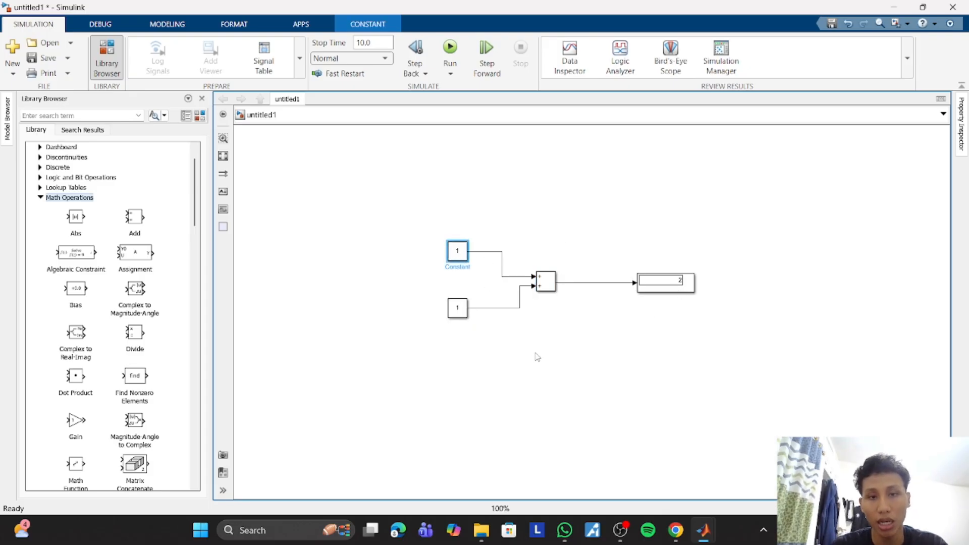
click(453, 311)
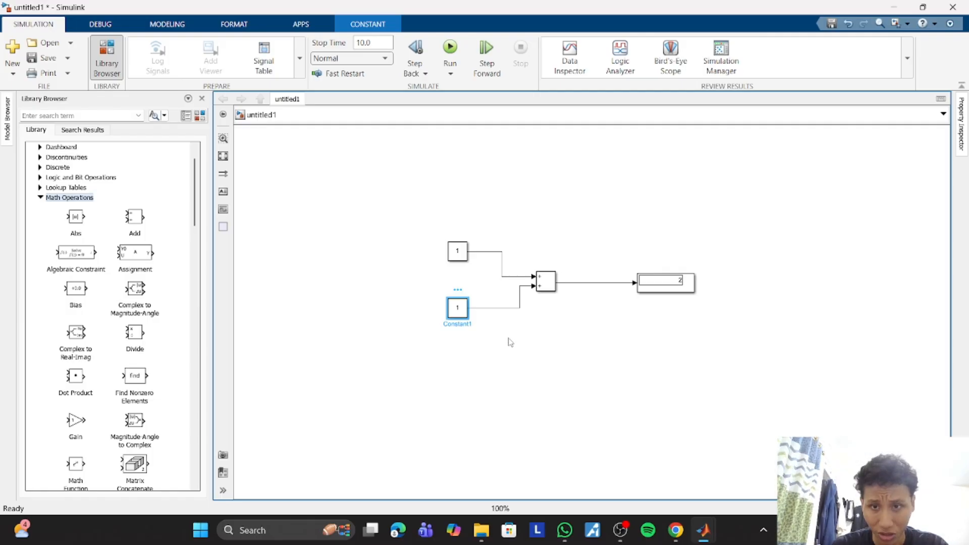
click(459, 245)
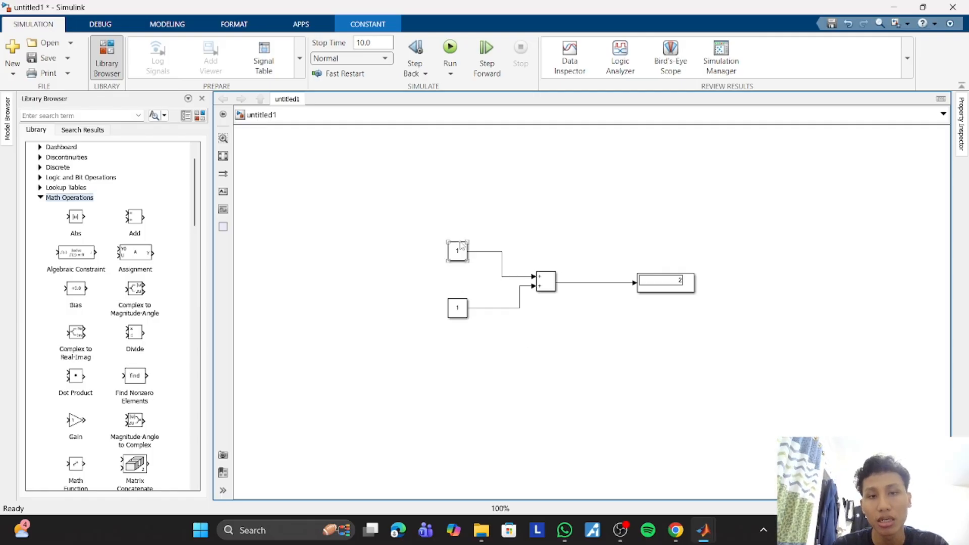
click(464, 307)
click(465, 261)
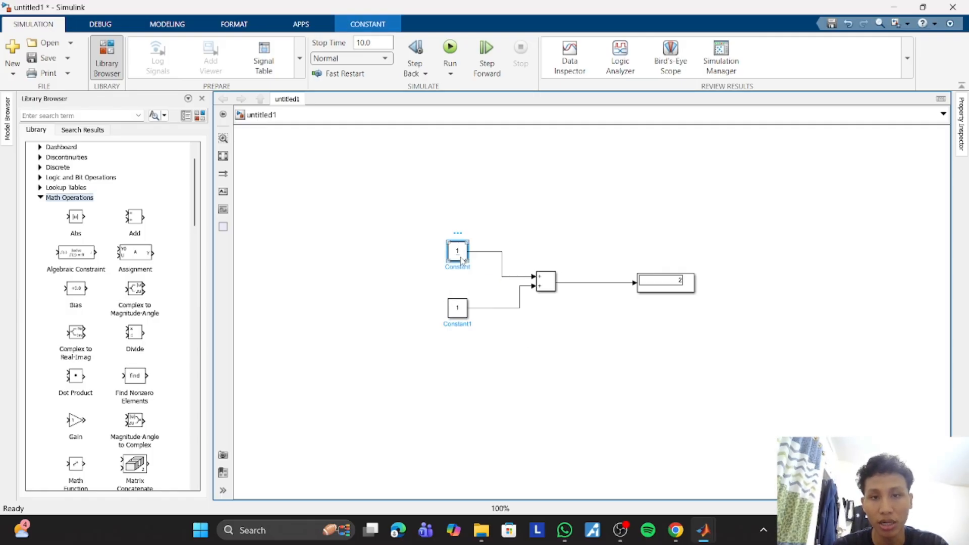
click(669, 289)
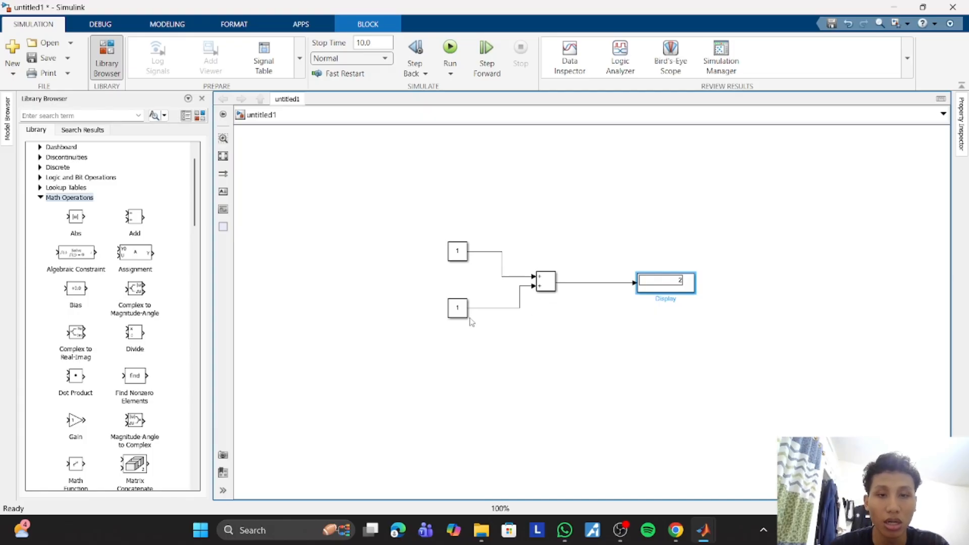
Set the upper Constant block's value to 612 and the lower one's to 965, and run the simulation.
double_click(456, 251)
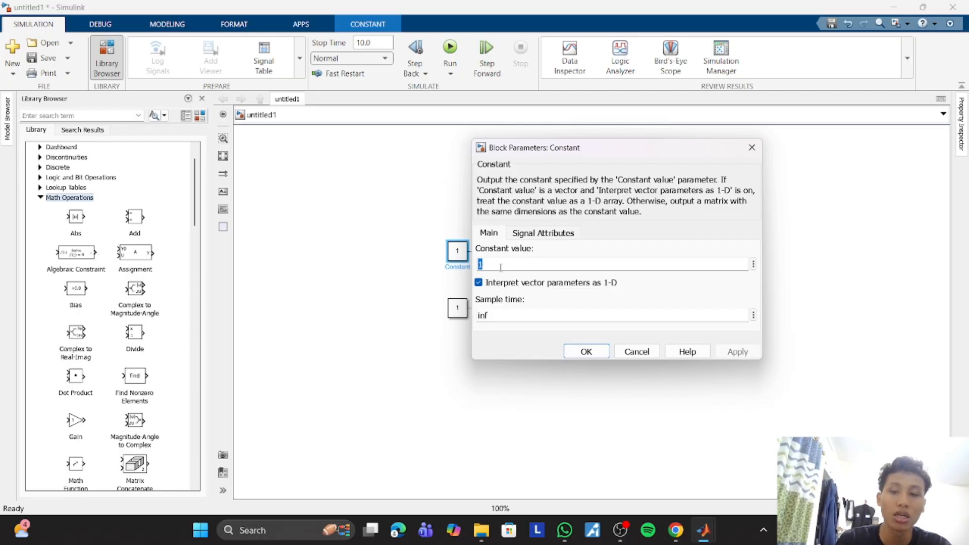
text(612)
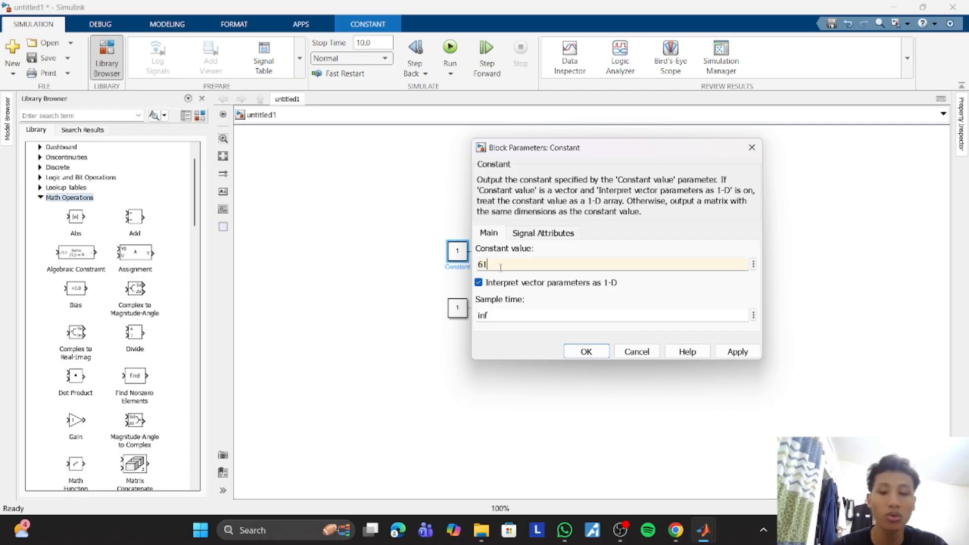
key(Return)
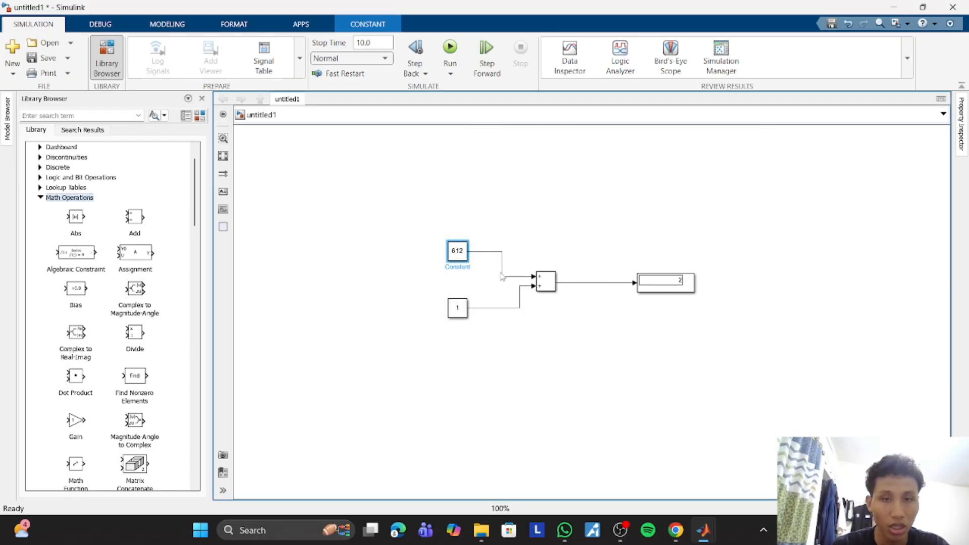
double_click(463, 309)
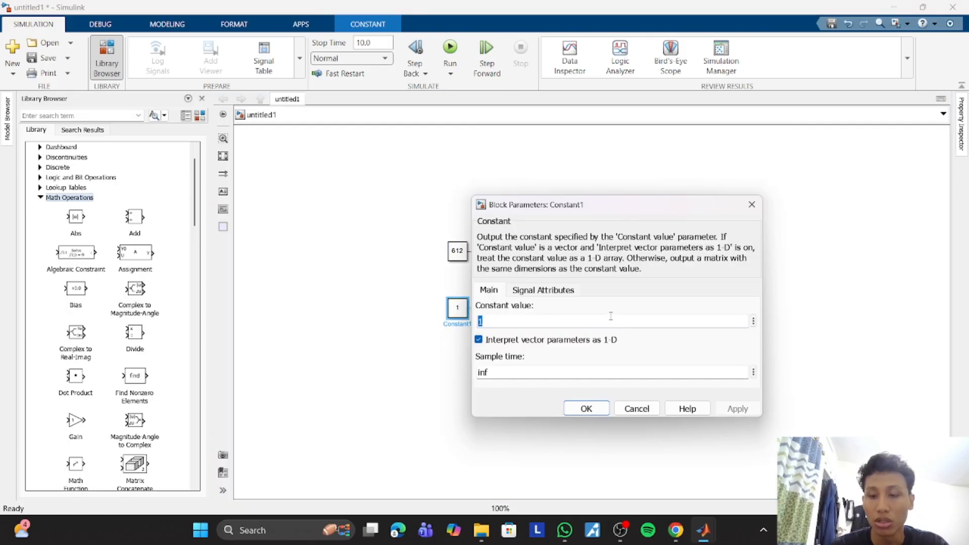
text(9)
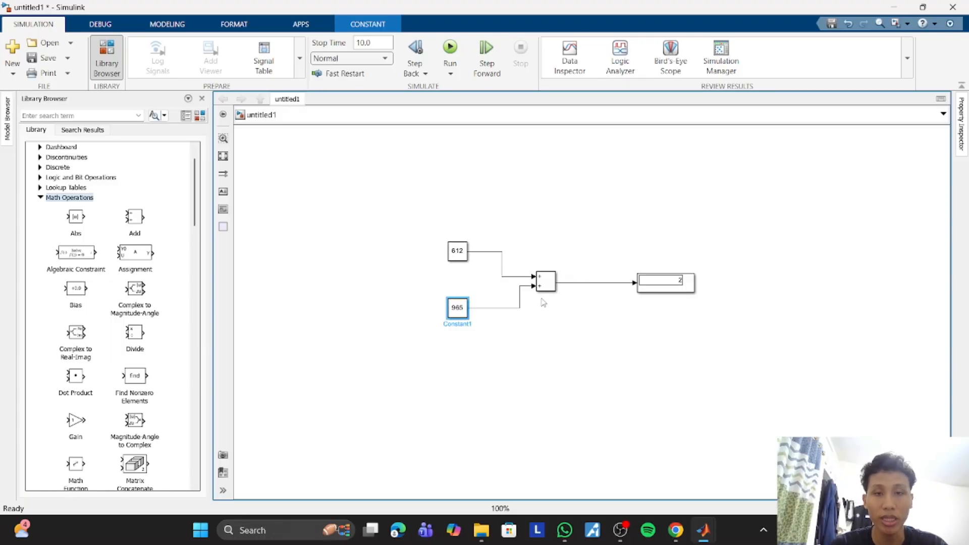
click(452, 70)
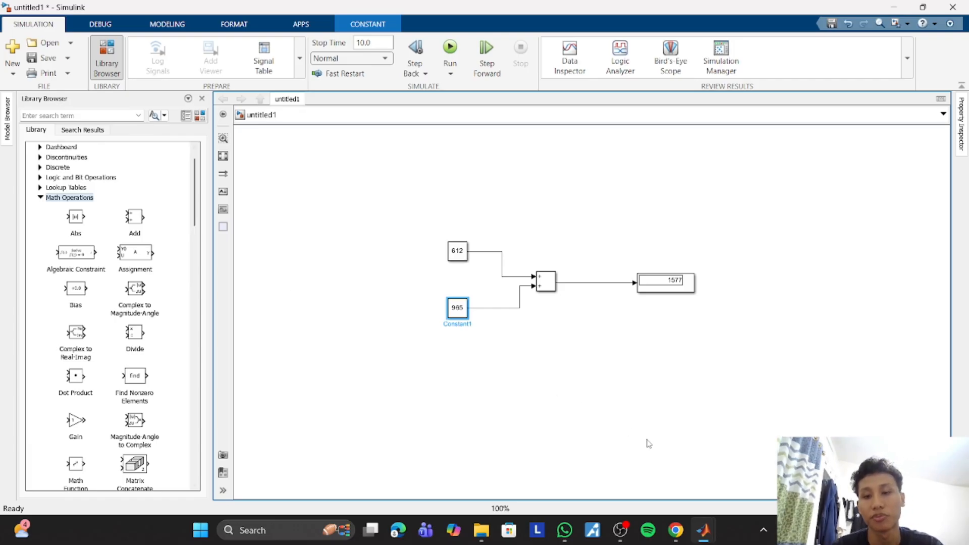
Switch to the untitled2 model containing the matrix constant, gain and display.
mouse_move(709, 523)
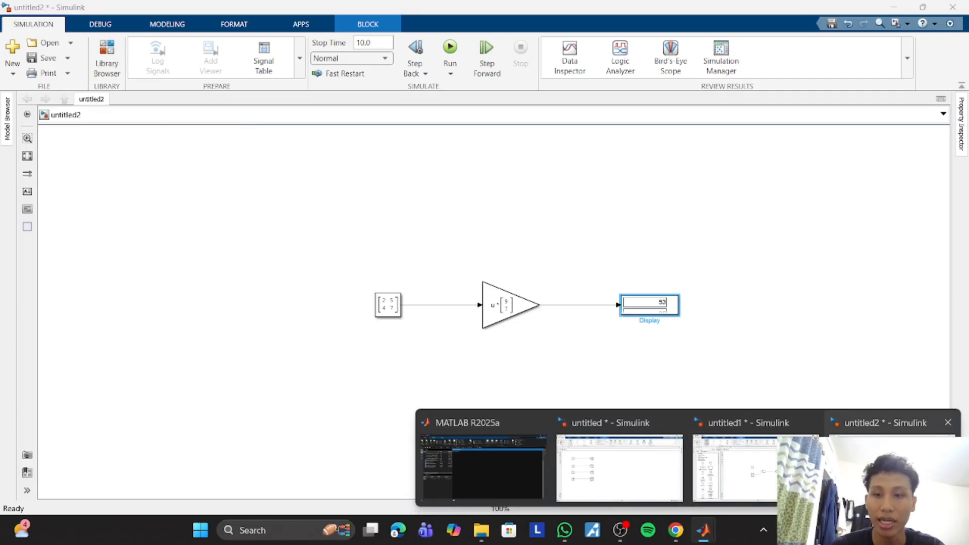
click(867, 470)
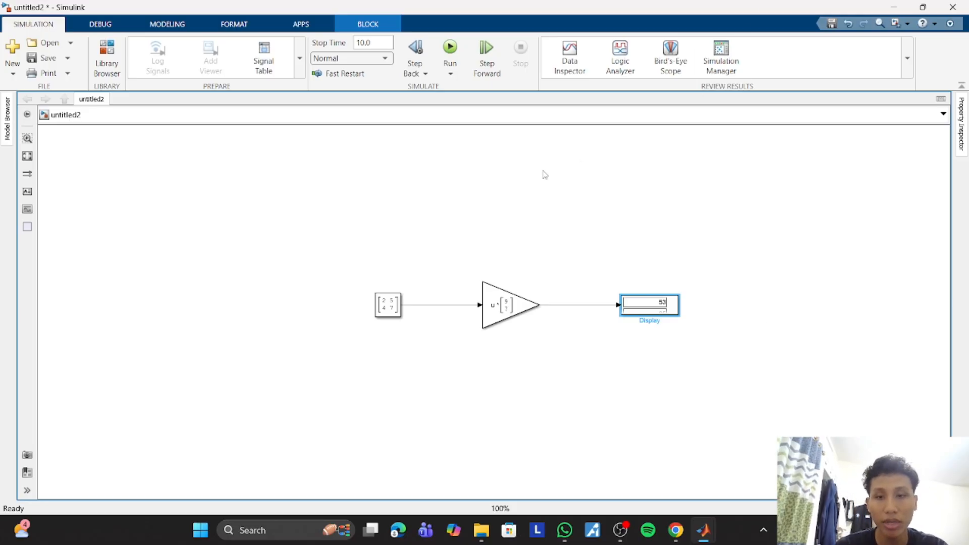
Examine the matrix Constant, Gain and Display blocks, and check how the Constant block's matrix value is entered in its parameters.
click(397, 293)
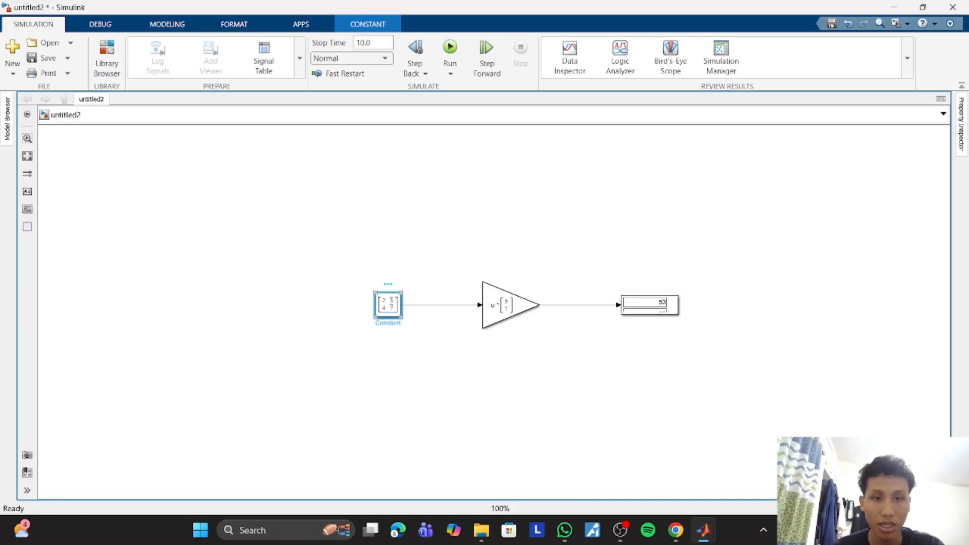
click(675, 308)
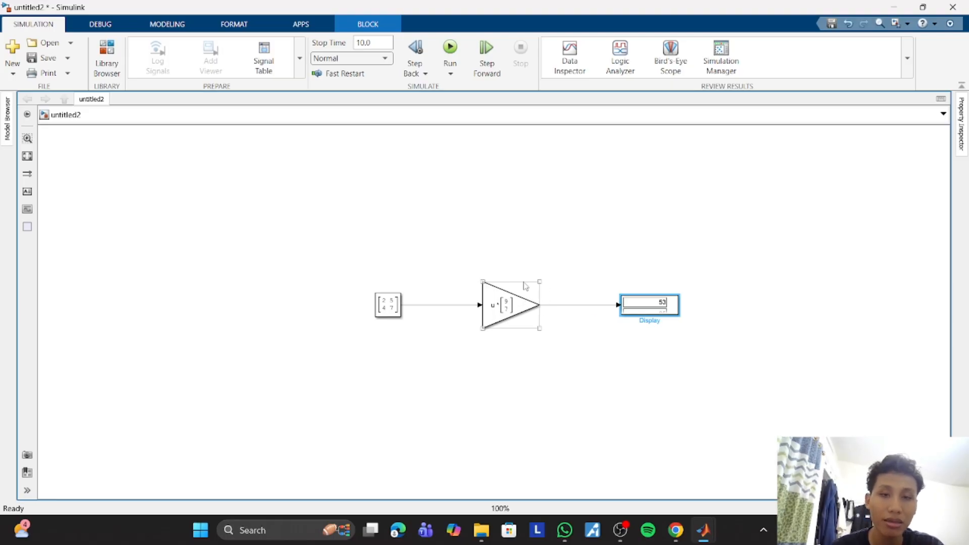
click(488, 299)
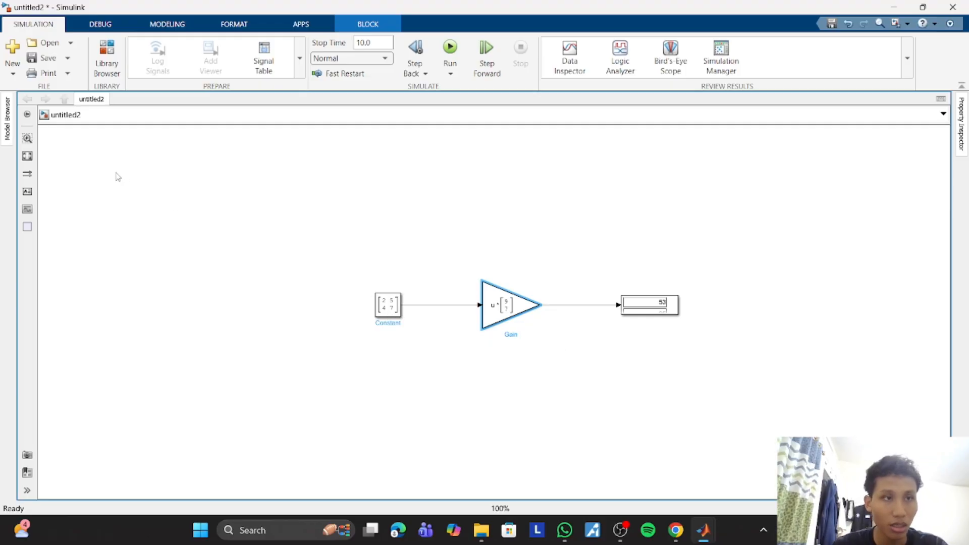
double_click(387, 307)
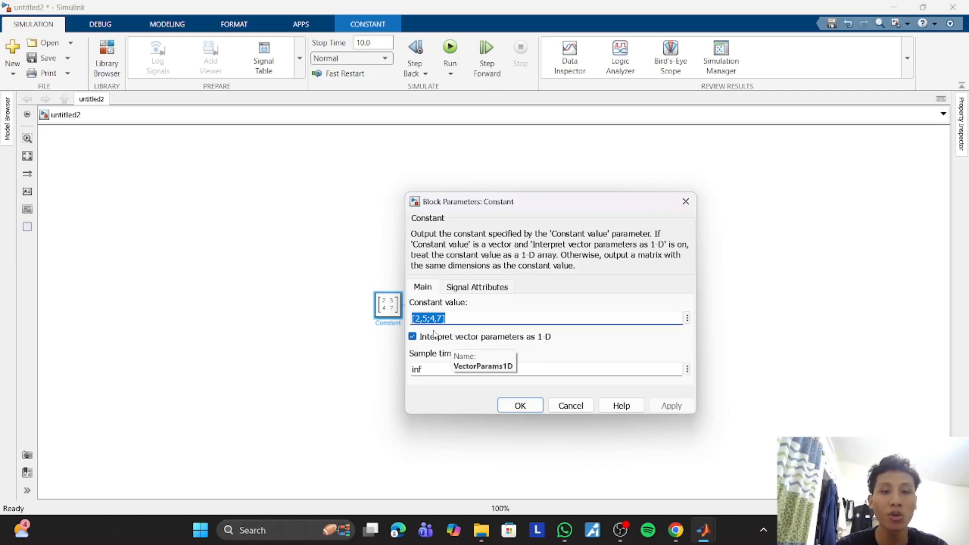
click(521, 406)
Review the multiplication options of the Gain block and select Matrix(u*K).
double_click(500, 309)
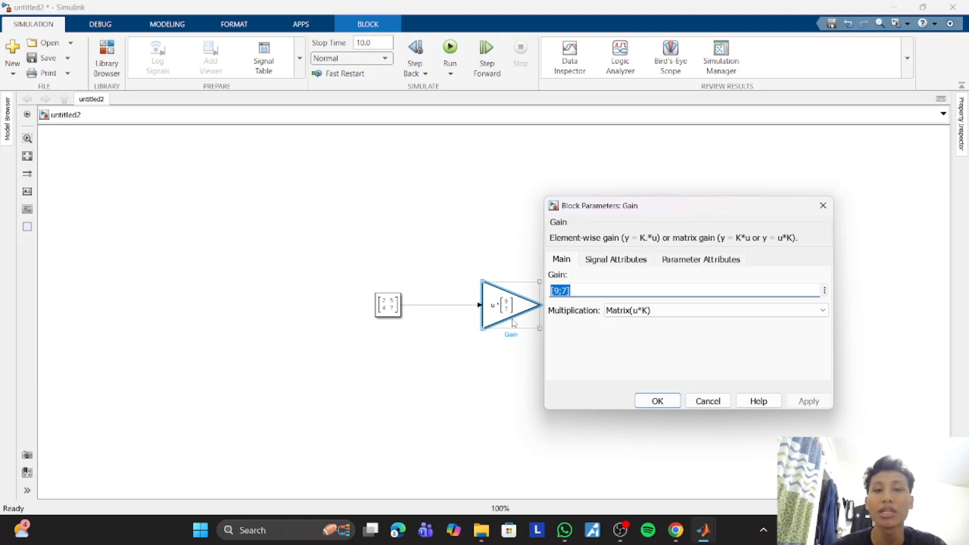
click(652, 312)
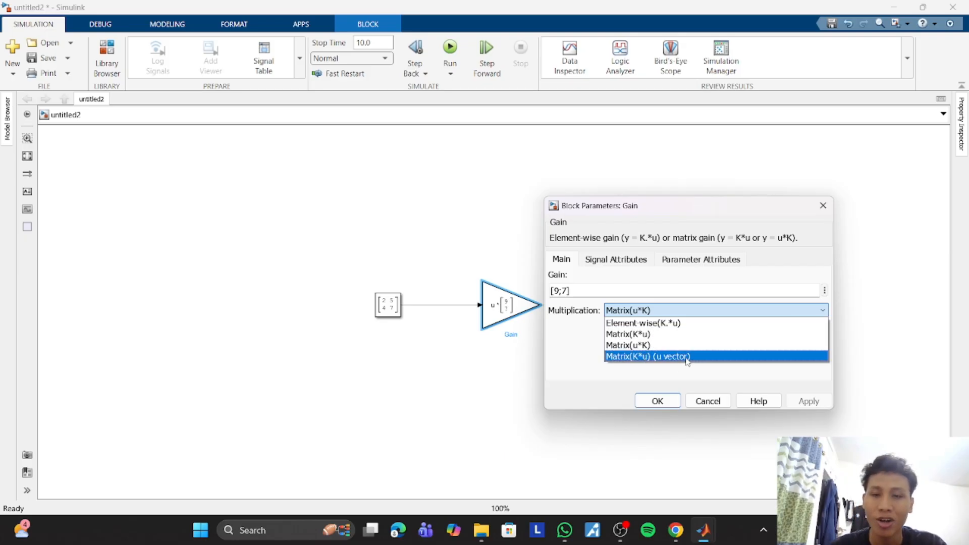
click(659, 345)
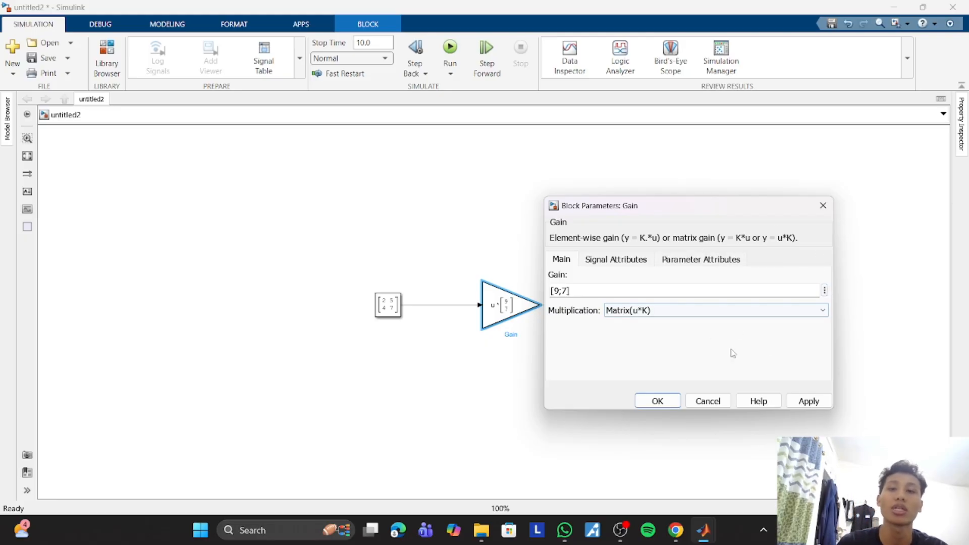
click(658, 401)
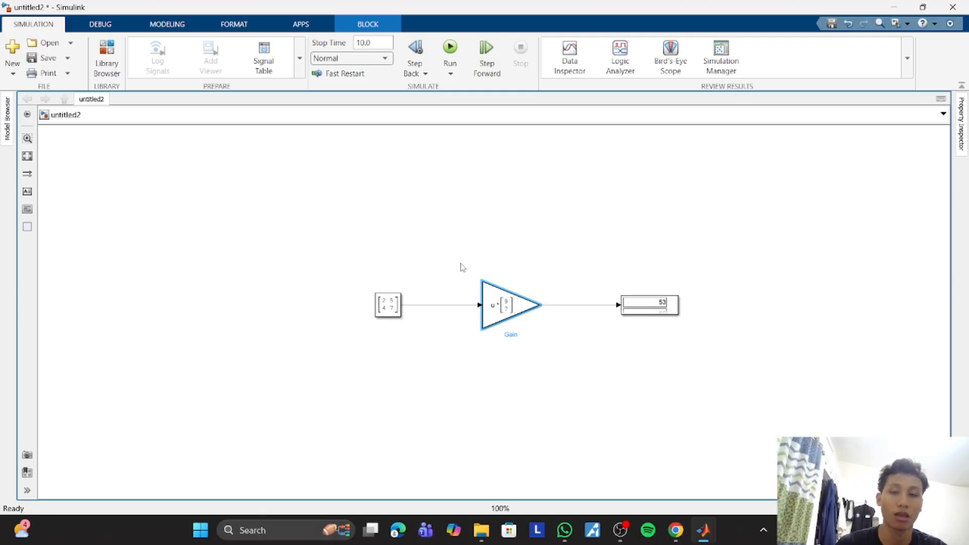
Switch to the untitled model with the source signals, browse the Sinks library, and identify the model's Step and Ramp blocks.
mouse_move(704, 530)
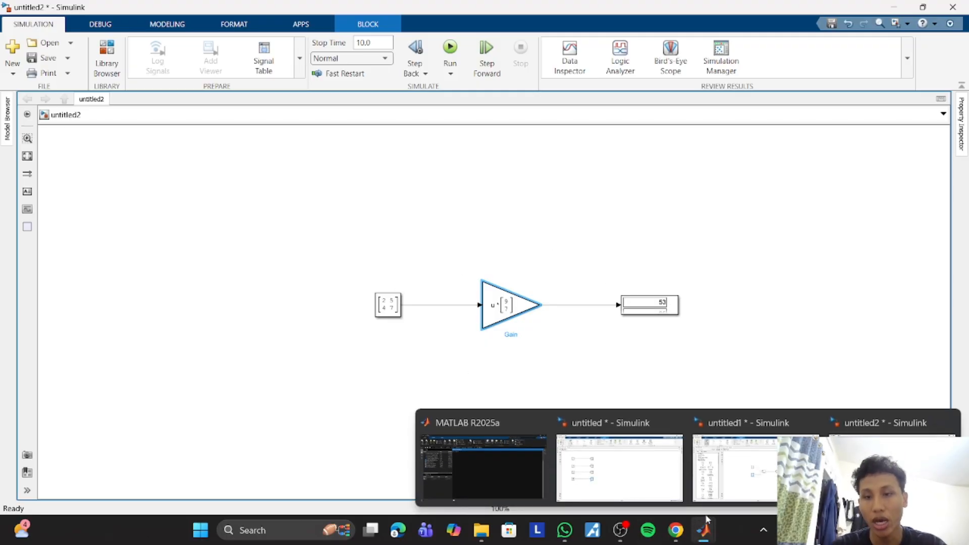
click(669, 486)
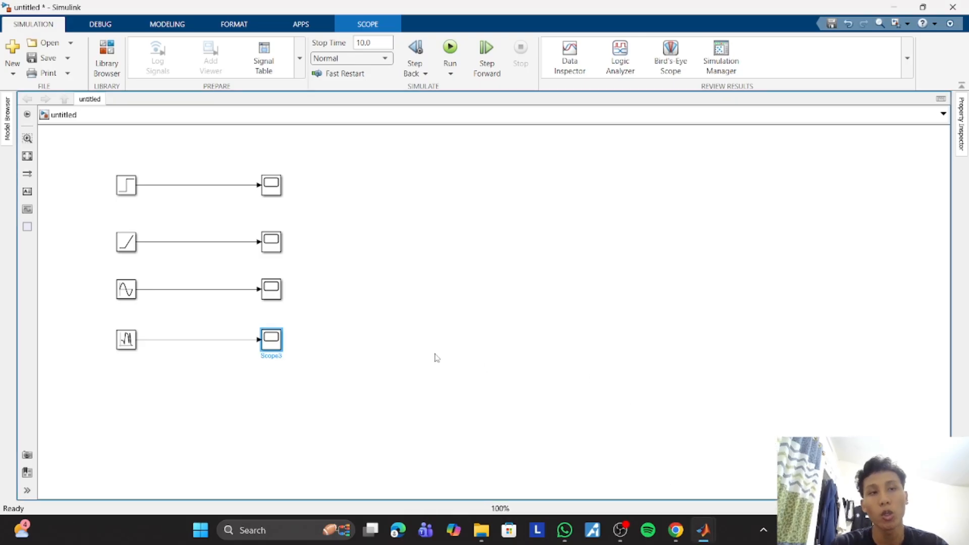
click(106, 60)
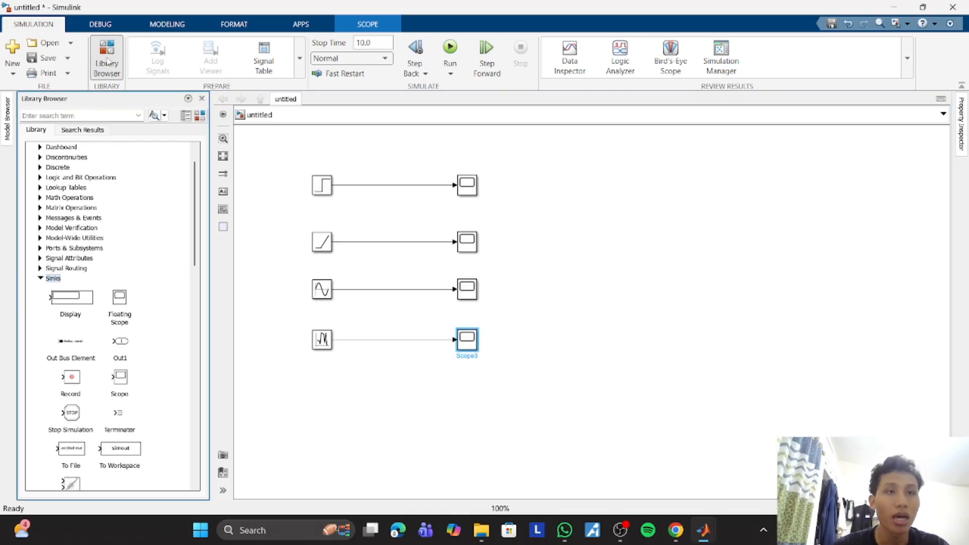
scroll(77, 310, down, 3)
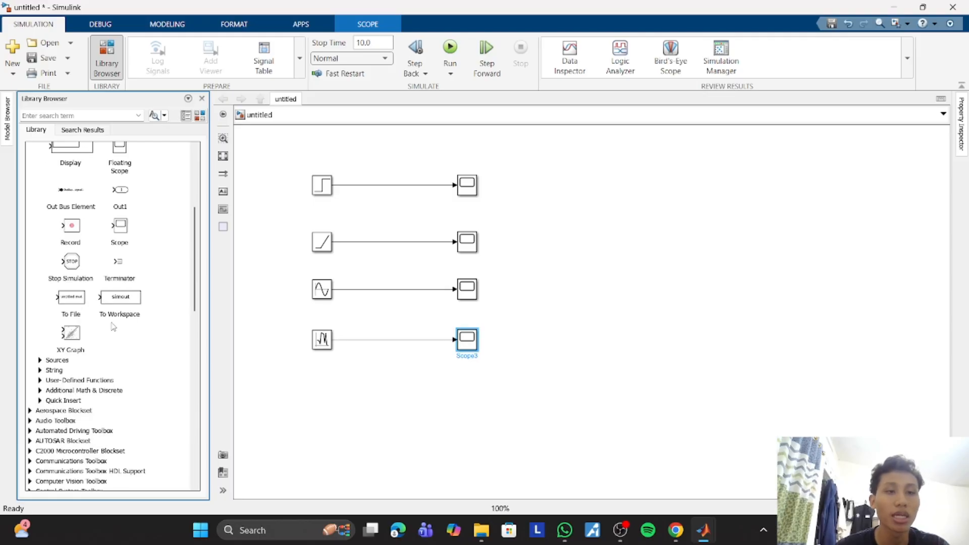
scroll(114, 327, up, 1)
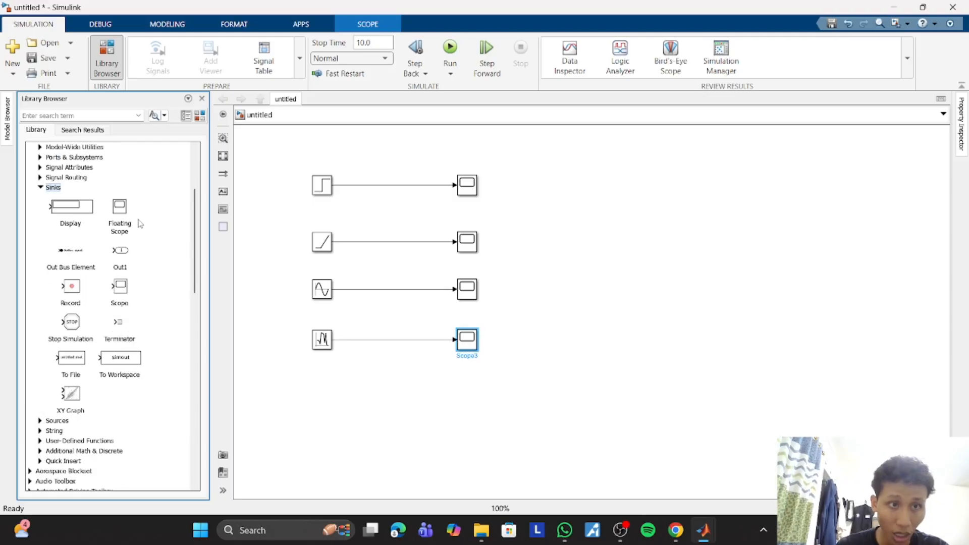
click(317, 190)
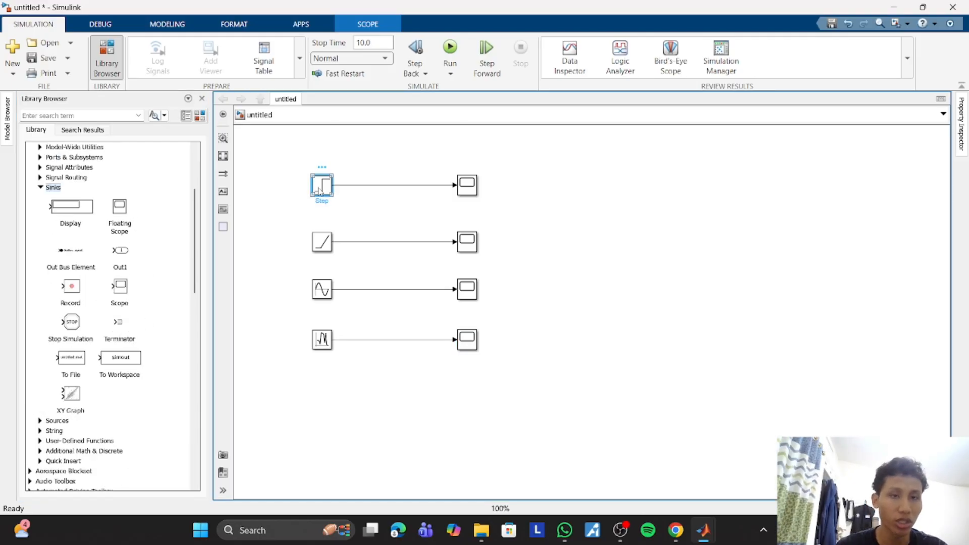
click(313, 251)
Look through the Messages & Events library, collapse the Simulink library tree, and close the Library Browser.
scroll(60, 222, up, 1)
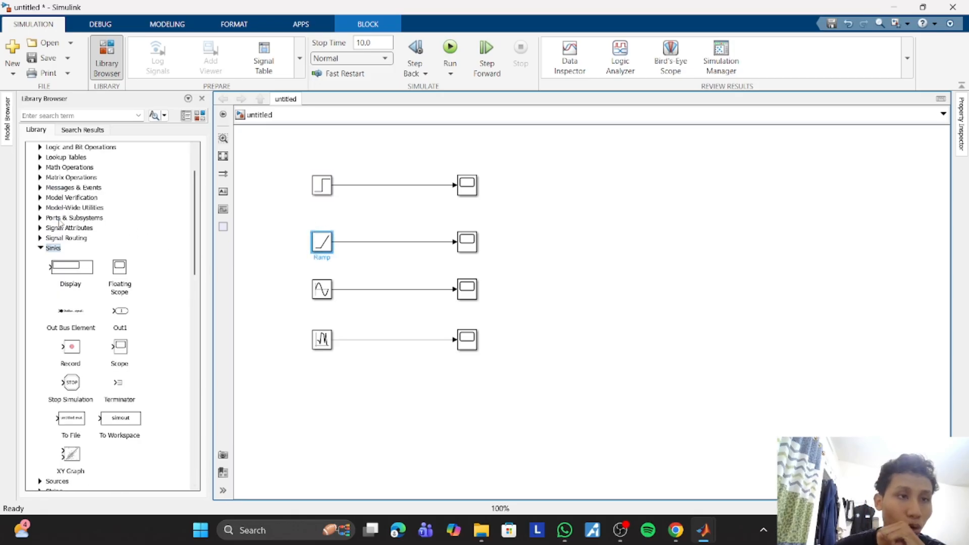
click(40, 188)
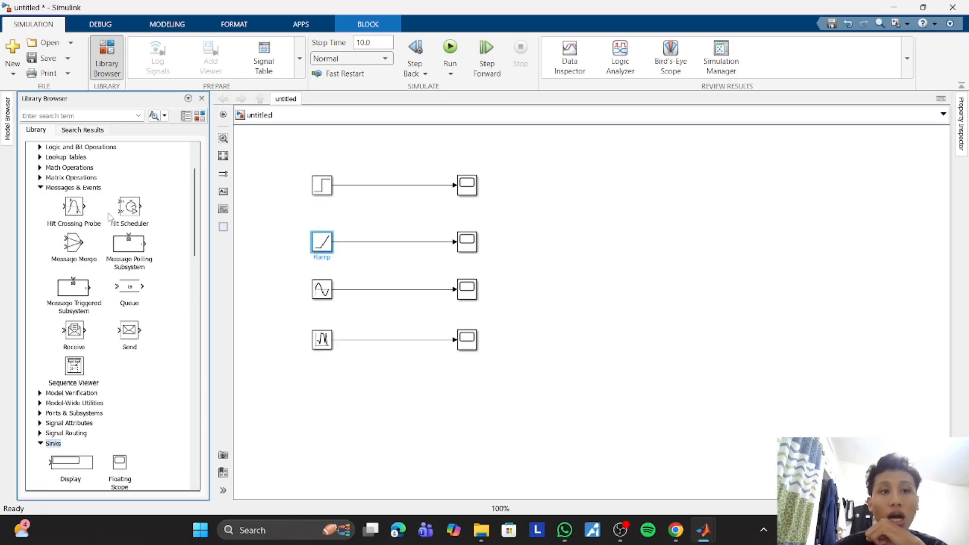
scroll(130, 229, up, 1)
click(30, 147)
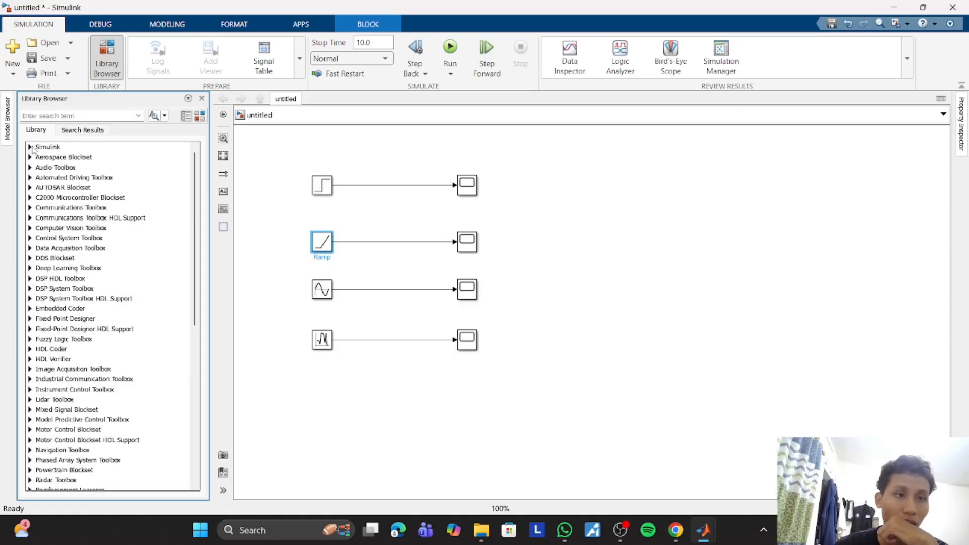
click(201, 99)
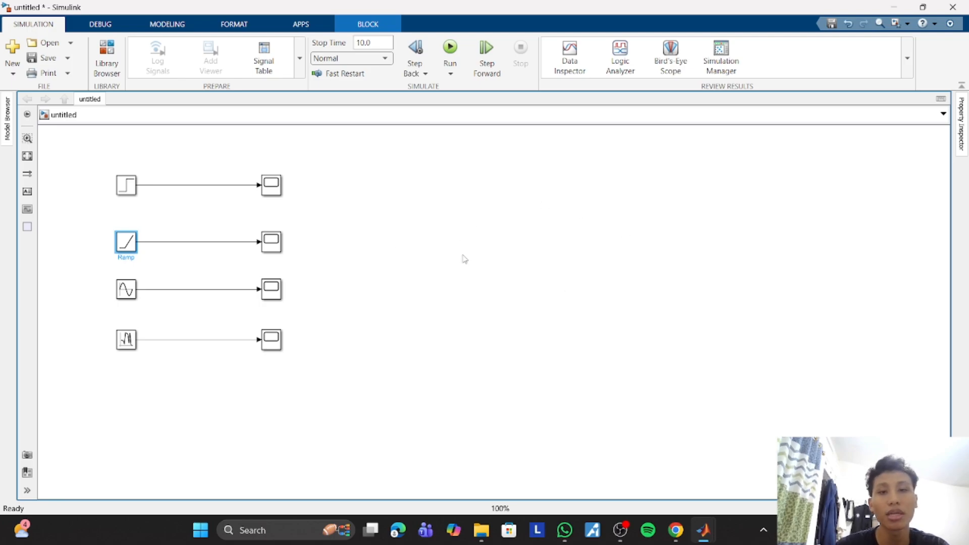
Add a Scope block through a quick block search on the canvas and place it in the empty area beside the existing scopes.
double_click(460, 286)
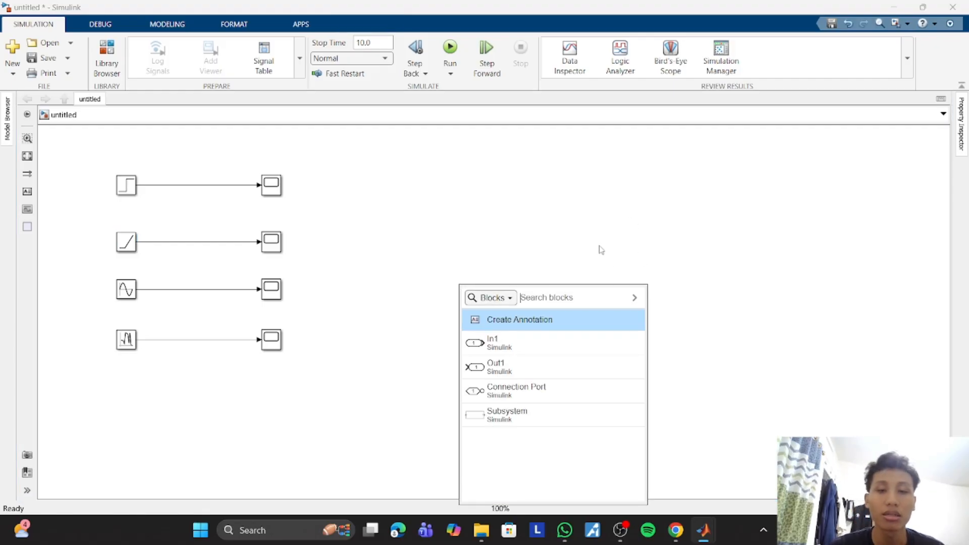
text(scope)
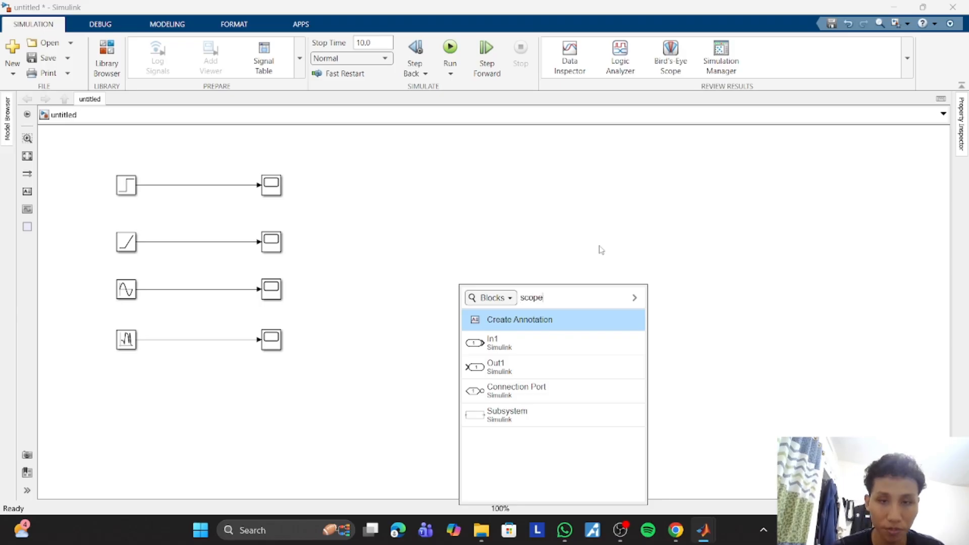
key(Return)
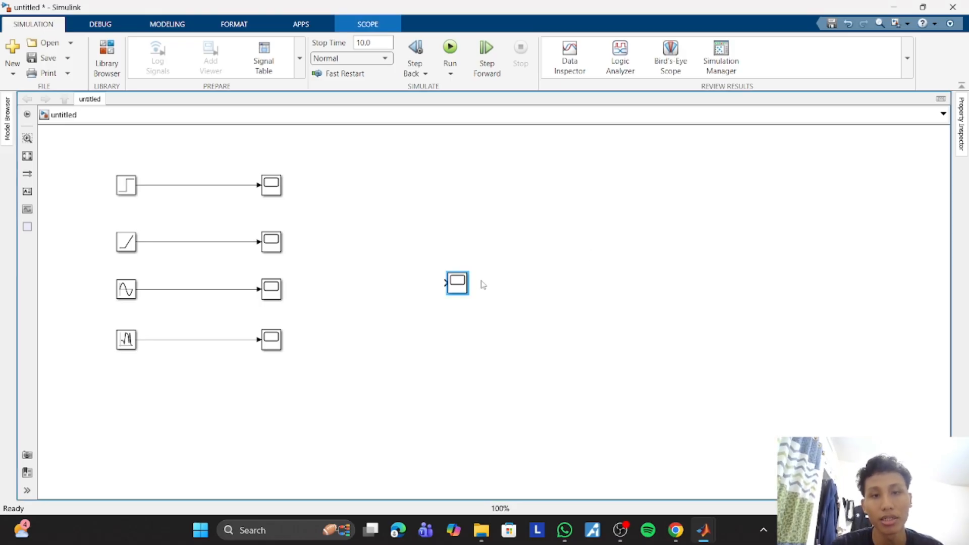
drag(465, 284, 500, 272)
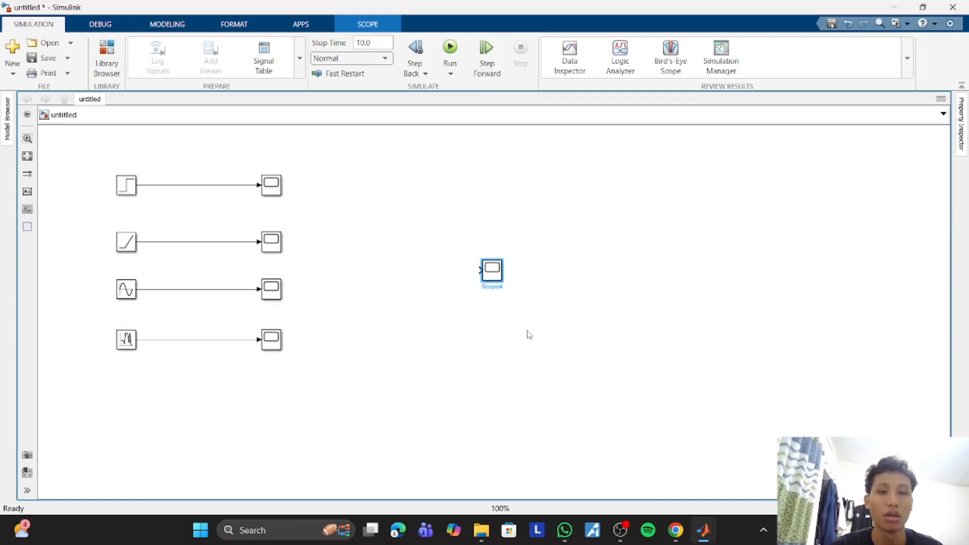
Add a Ramp block from Simulink/Sources through a quick block search, just below and beyond the unconnected Scope.
double_click(582, 301)
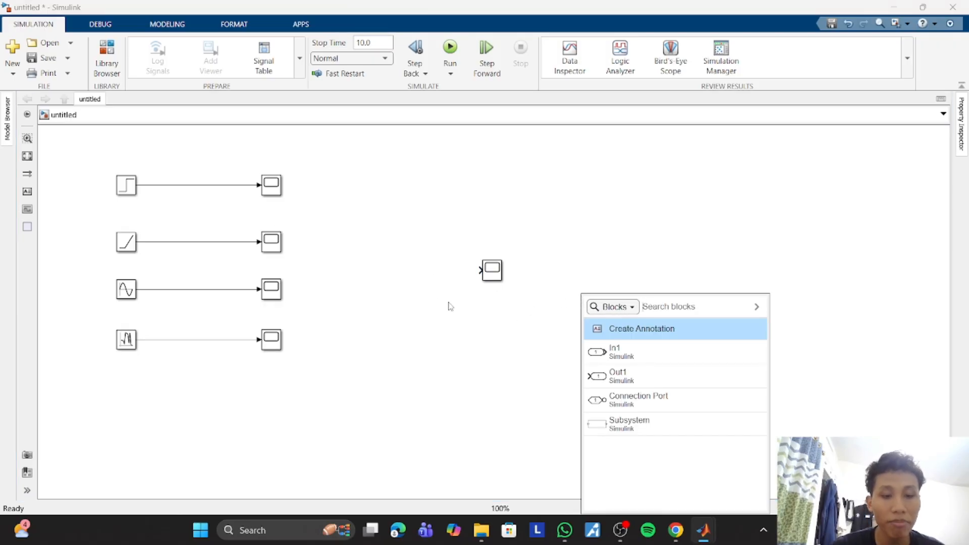
text(ramp)
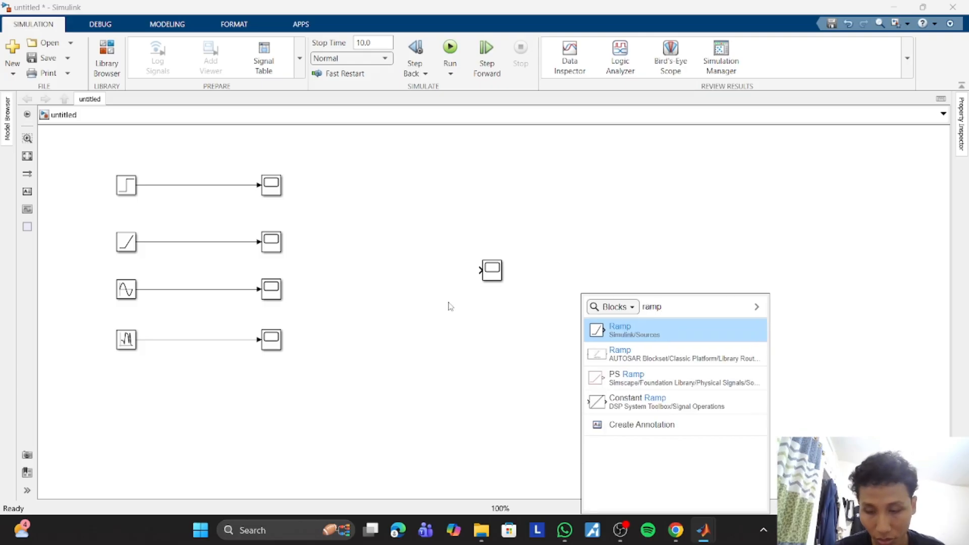
key(Return)
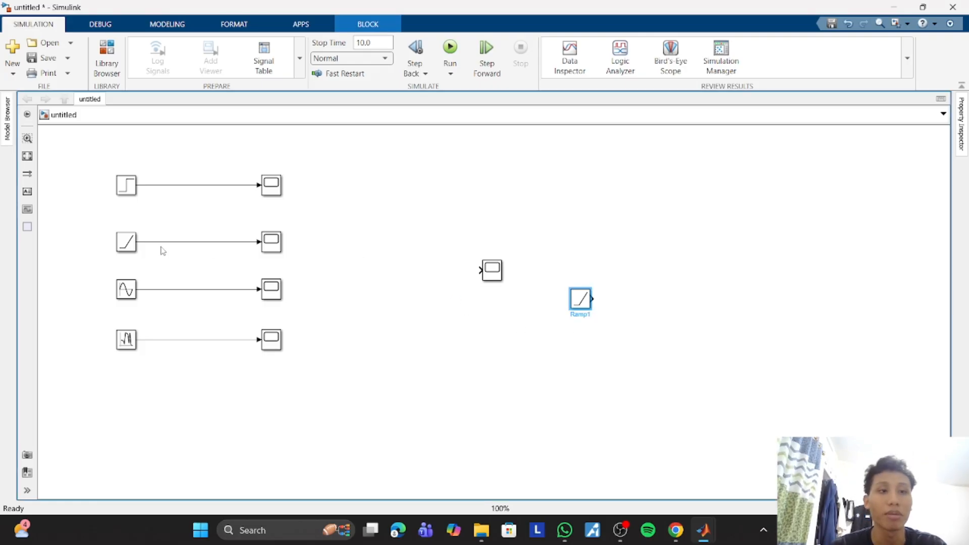
Add a Simulink Display block through a quick block search, next to the unconnected Ramp block.
double_click(641, 280)
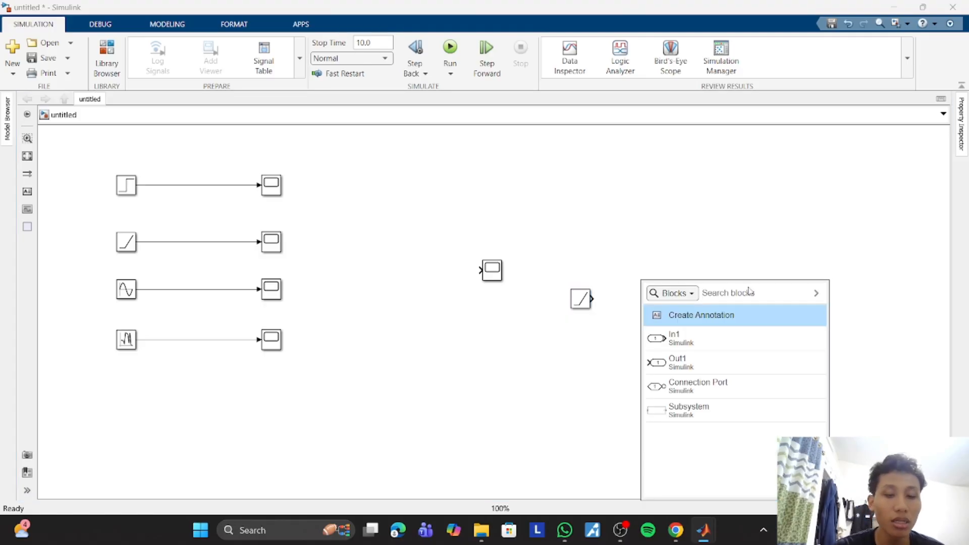
text(display)
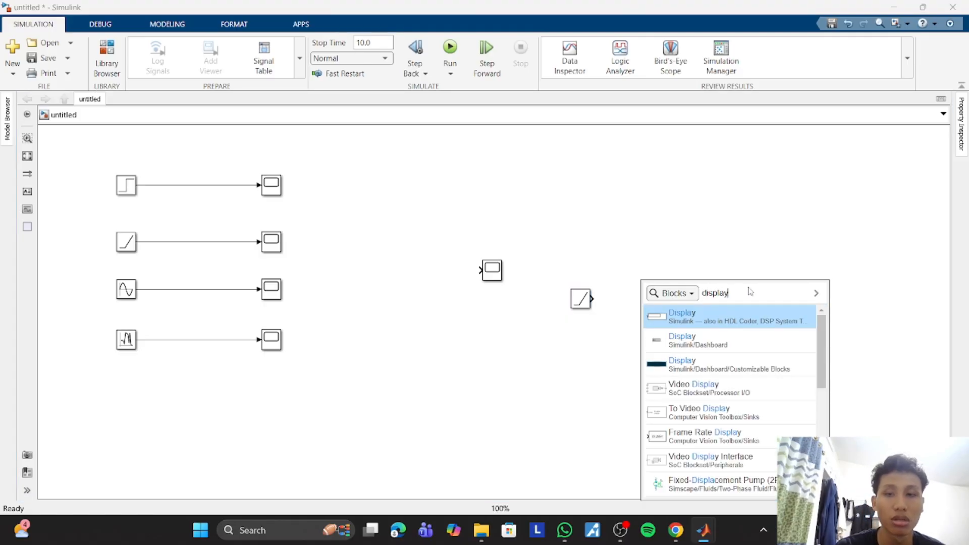
key(Return)
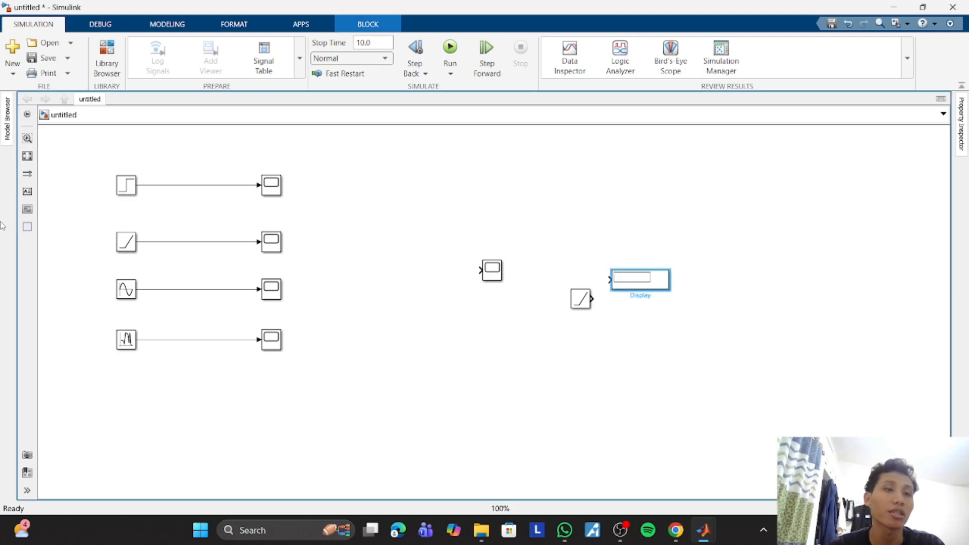
Browse the expanded Simulink library from Messages & Events through Sinks as the other way of finding blocks, and close the Library Browser.
click(106, 55)
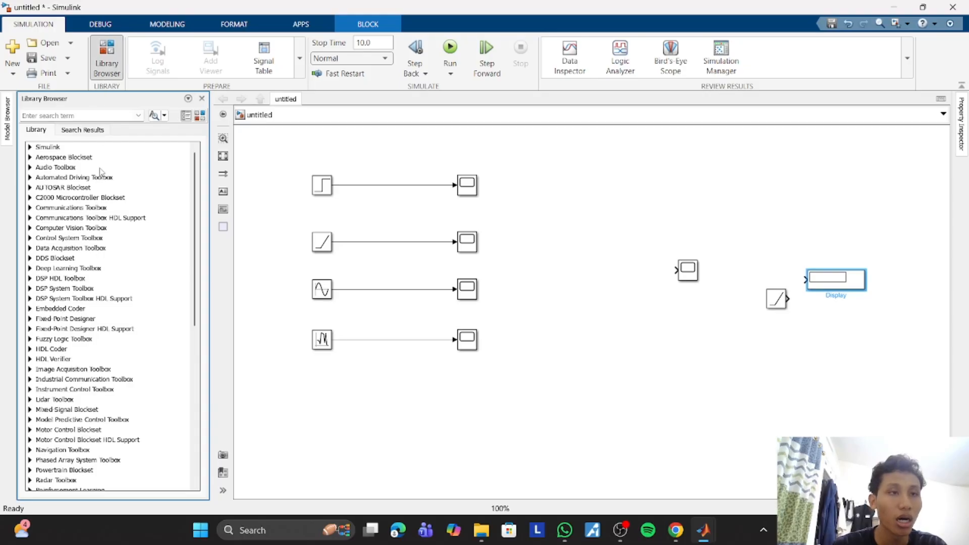
click(29, 147)
scroll(84, 243, down, 5)
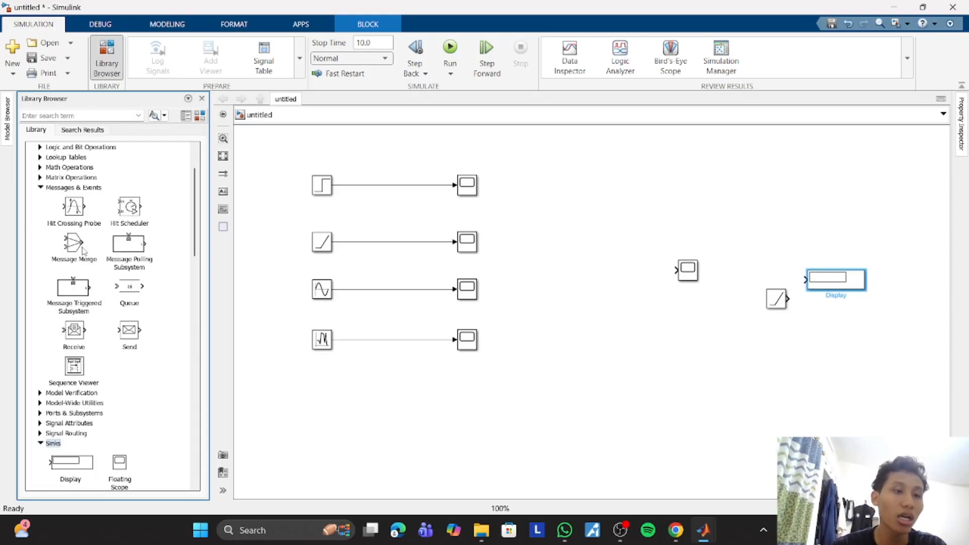
scroll(87, 256, down, 9)
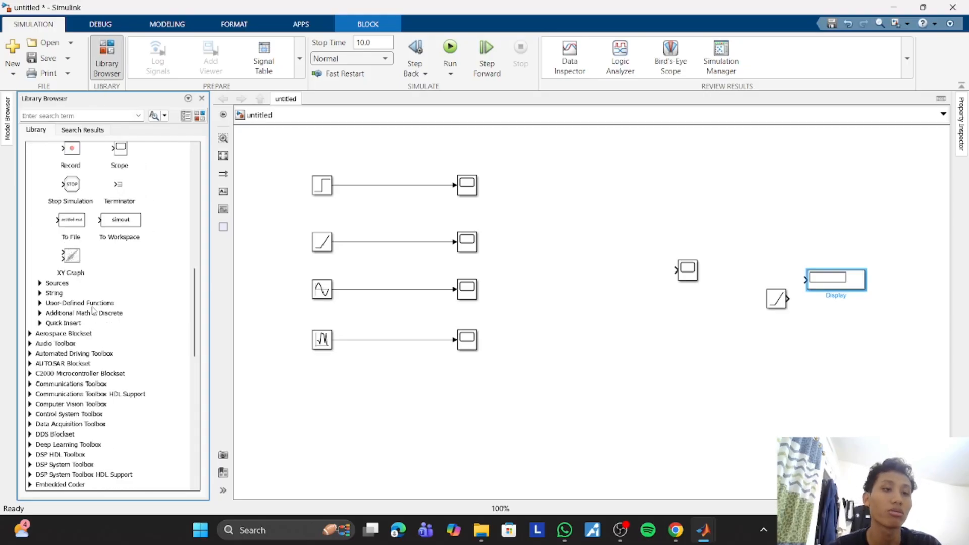
scroll(84, 342, up, 4)
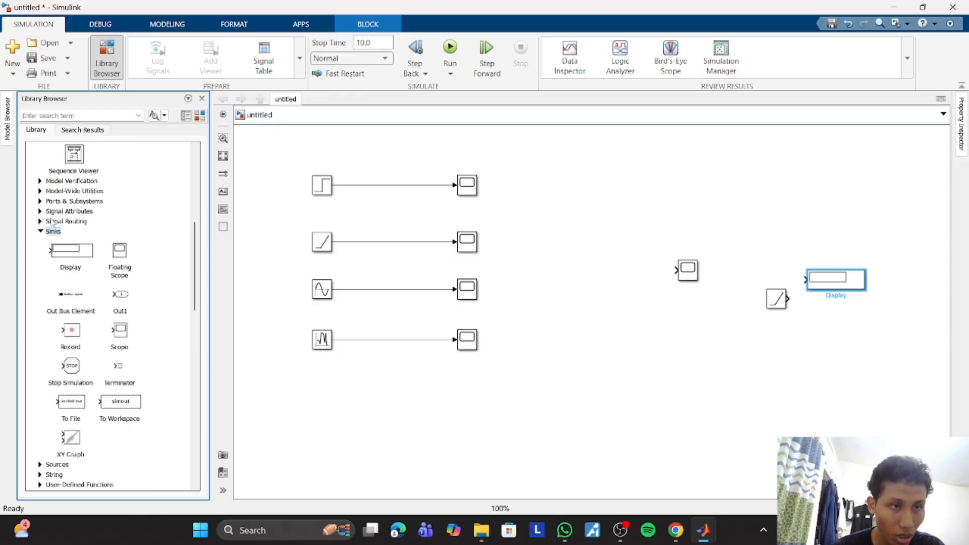
scroll(58, 225, up, 6)
click(202, 99)
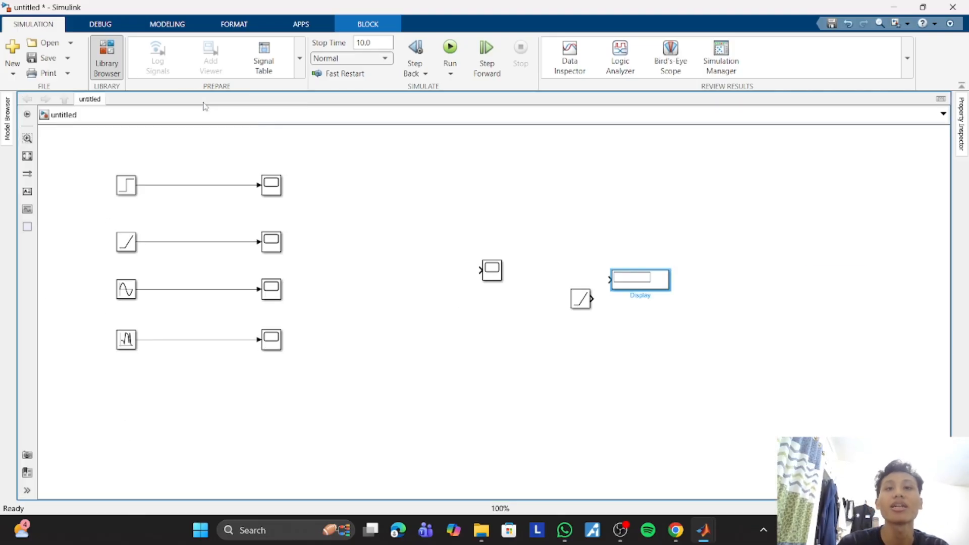